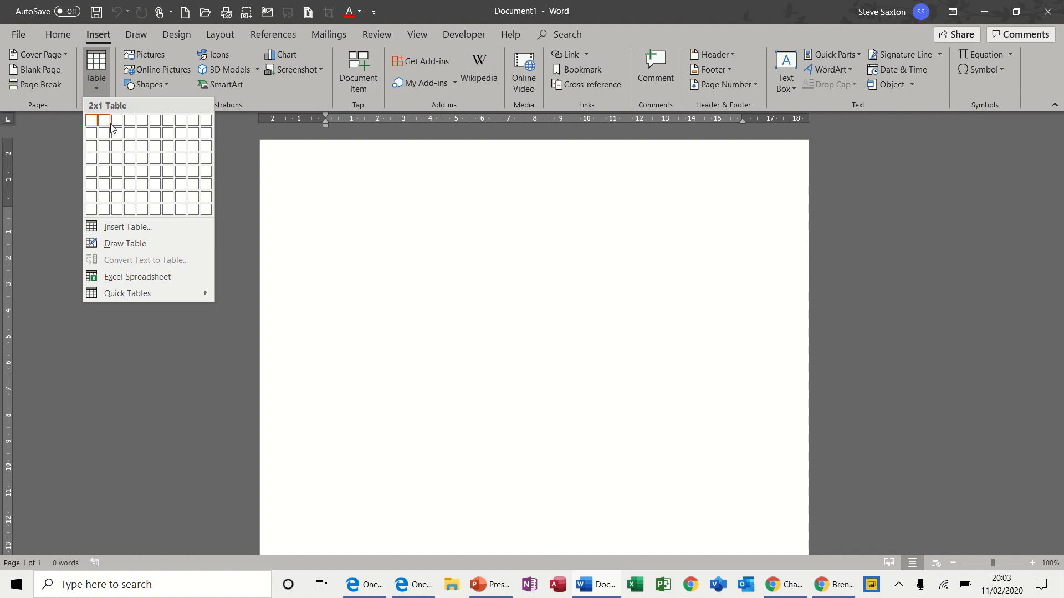
Insert a table with three columns and four rows, and enter 1234, 33 and 313 down the first column.
{"action": "left_click", "coordinate": [123, 158]}
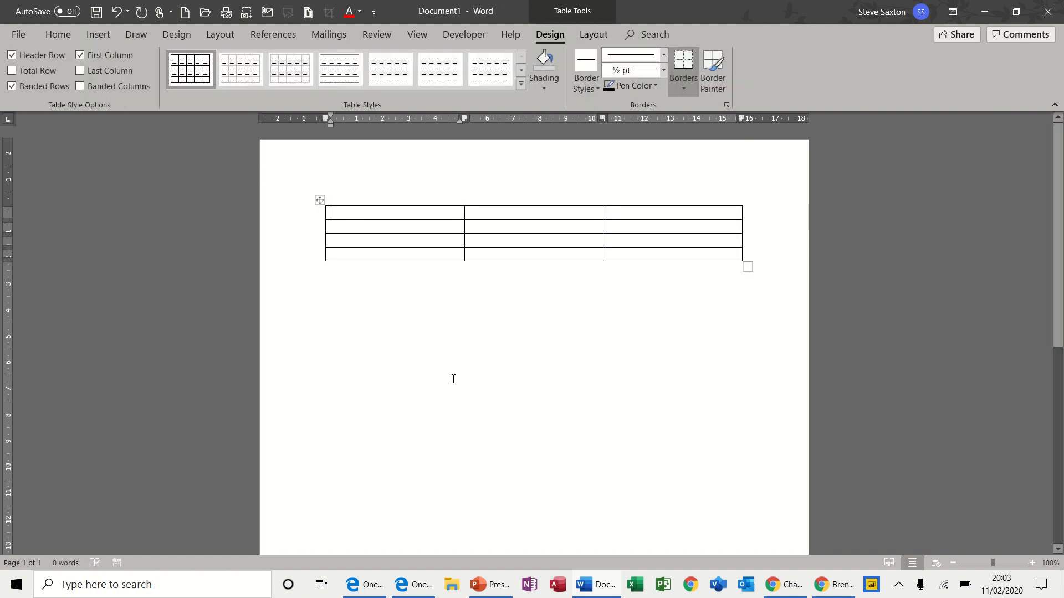
{"action": "type", "text": "1234"}
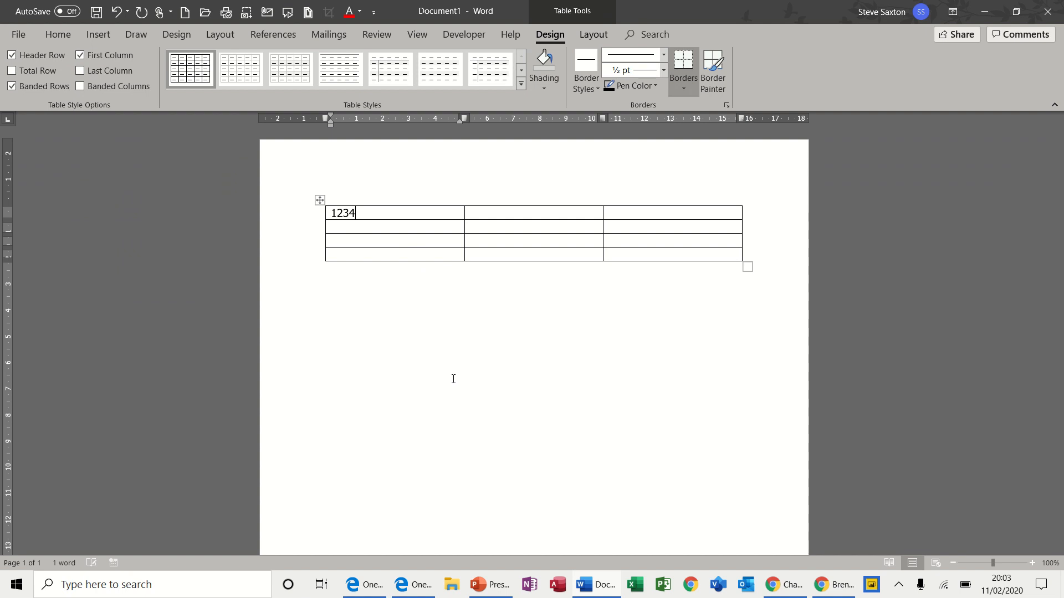
{"action": "key", "text": "Down"}
{"action": "type", "text": "33"}
{"action": "key", "text": "Down"}
{"action": "type", "text": "313"}
{"action": "key", "text": "Down"}
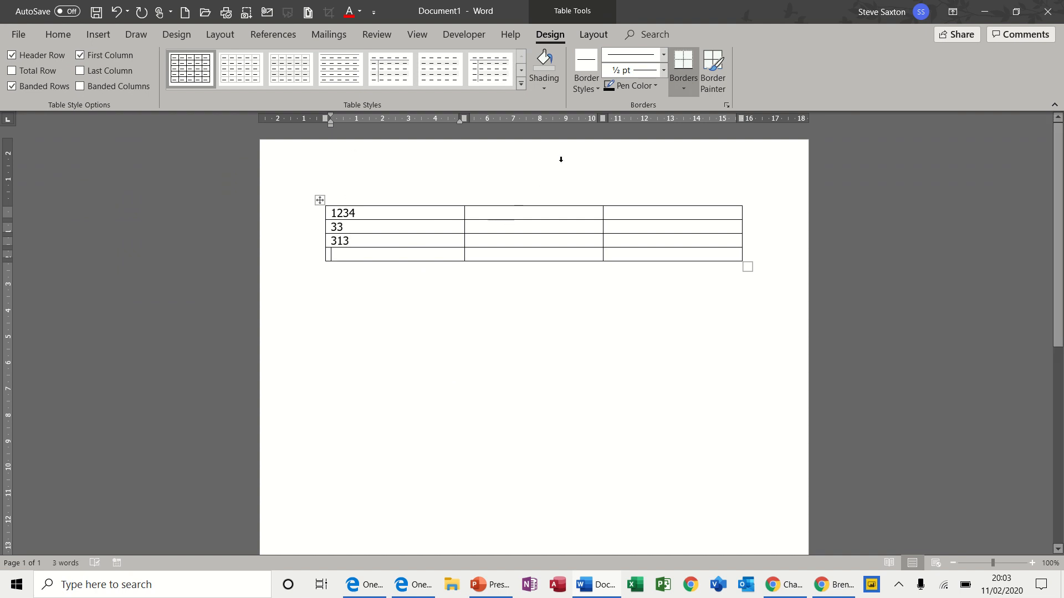
Insert the formula =SUM(ABOVE) in the first column's bottom cell with the number format £#,##0.00;(£#,##0.00).
{"action": "left_click", "coordinate": [586, 38]}
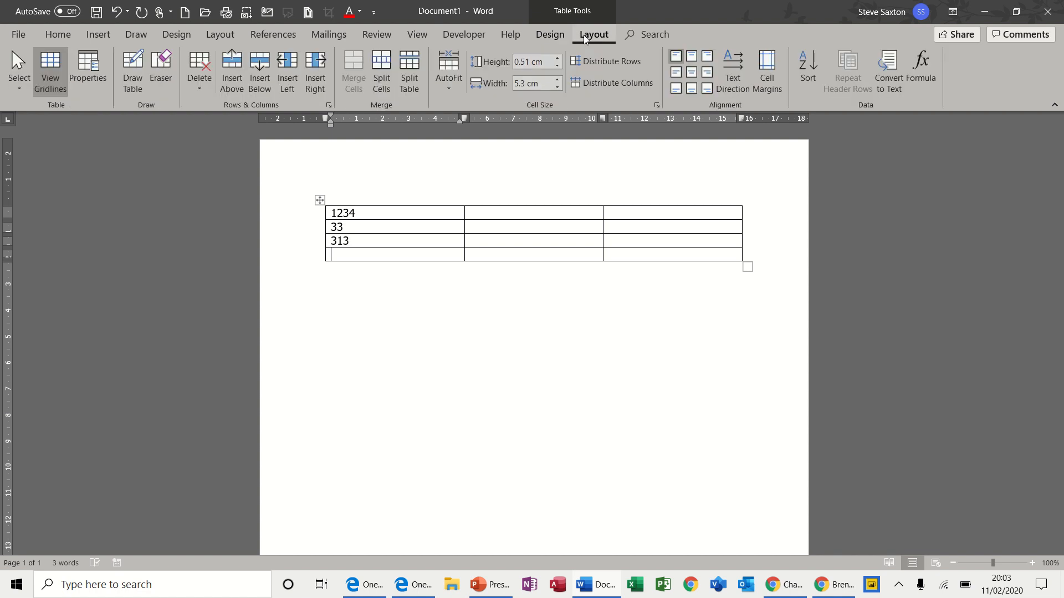
{"action": "left_click", "coordinate": [923, 61]}
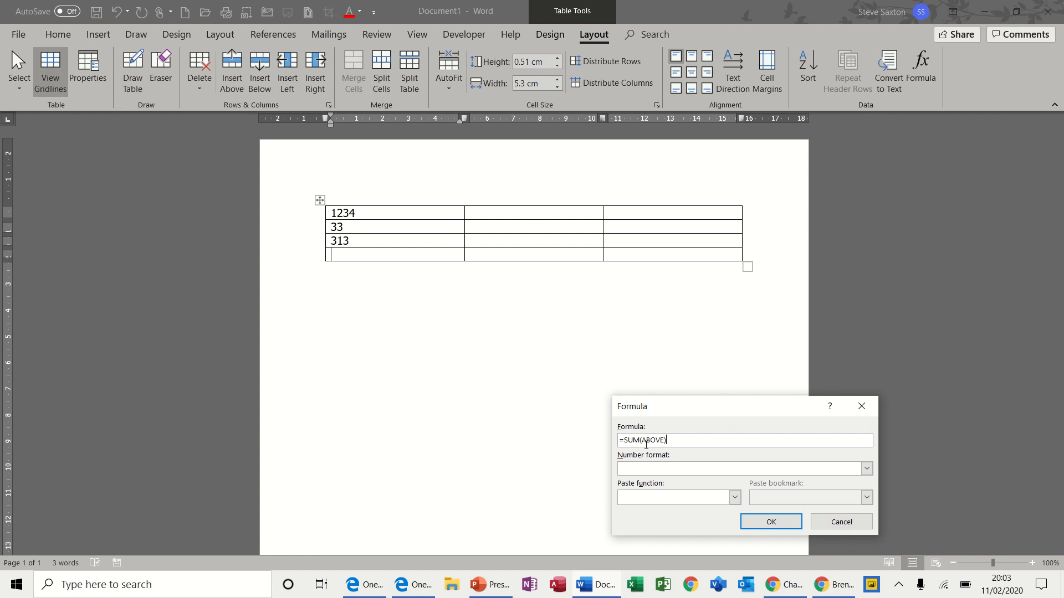
{"action": "left_click", "coordinate": [867, 470]}
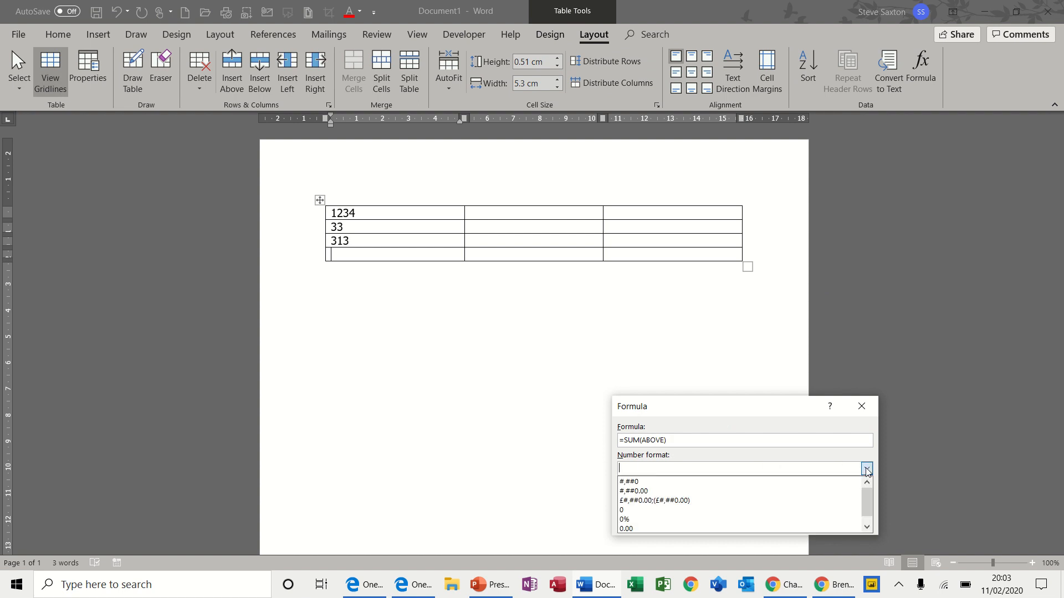
{"action": "left_click", "coordinate": [703, 501]}
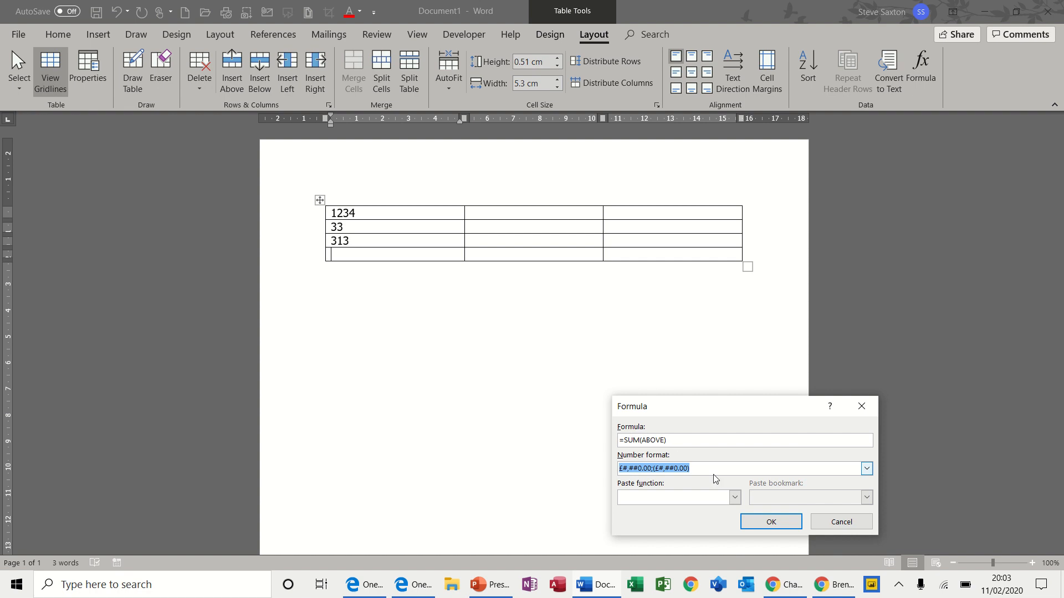
{"action": "left_click", "coordinate": [757, 520]}
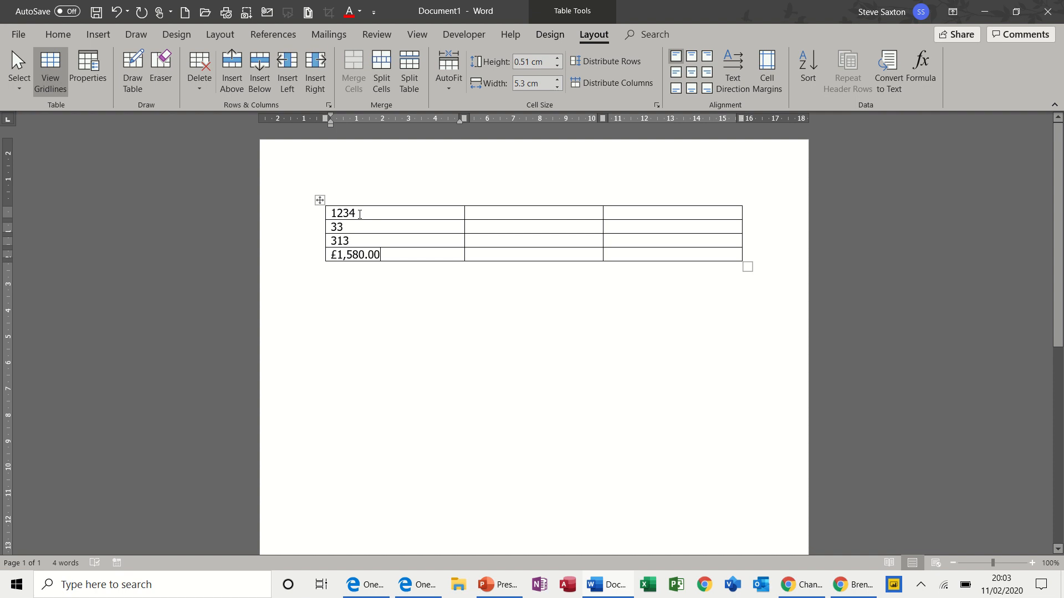
Change the first column's second value to 333 and update the total field below it.
{"action": "left_click", "coordinate": [350, 227]}
{"action": "type", "text": "3"}
{"action": "left_click_drag", "start_coordinate": [381, 255], "coordinate": [331, 255]}
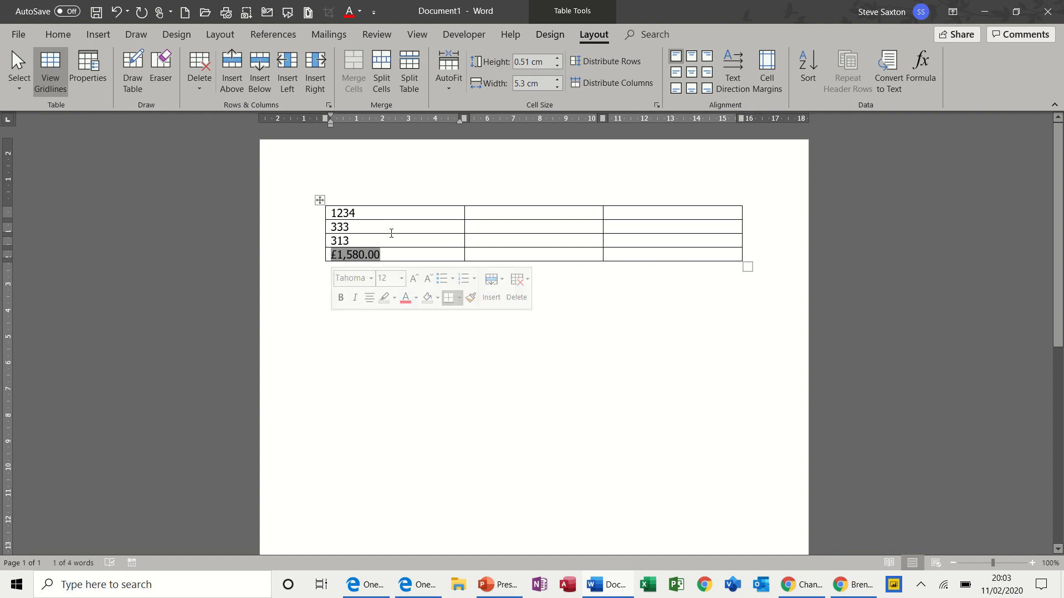
{"action": "key", "text": "F9"}
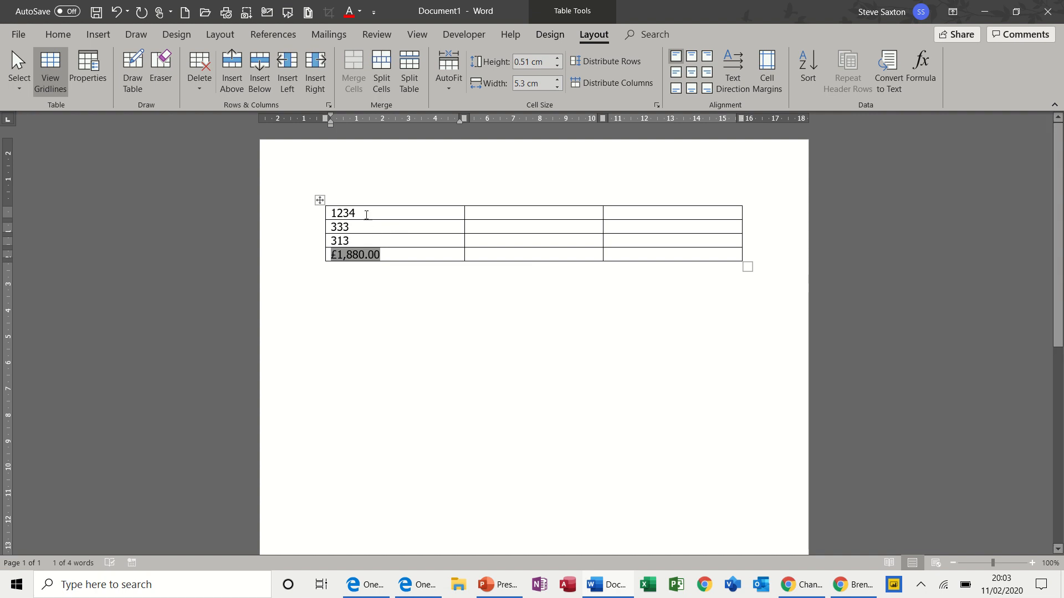
Shorten the first column's top value to 12 and update the column's total field.
{"action": "left_click_drag", "start_coordinate": [363, 214], "coordinate": [344, 215]}
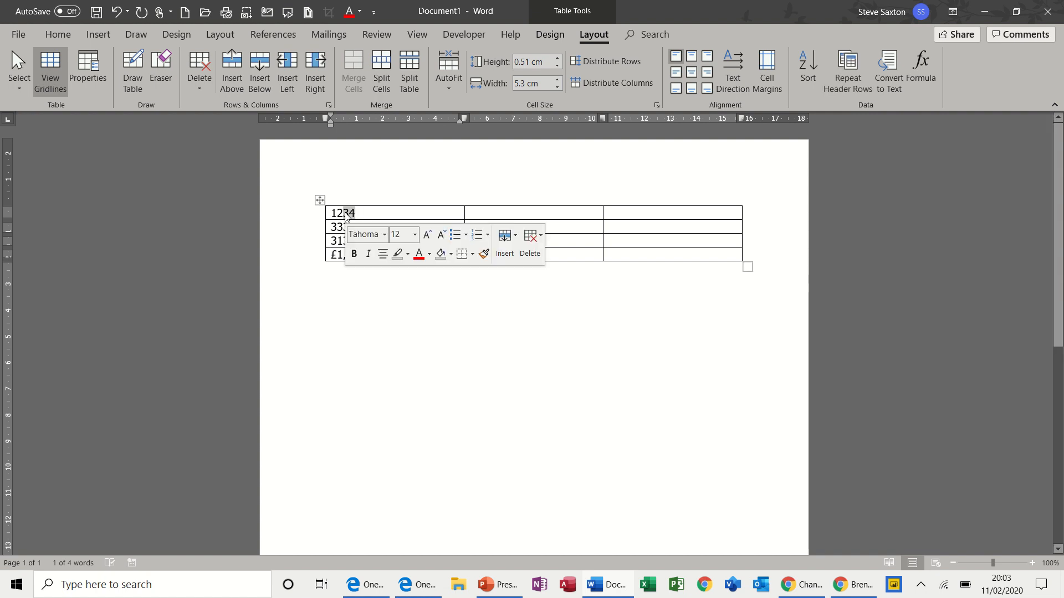
{"action": "key", "text": "BackSpace"}
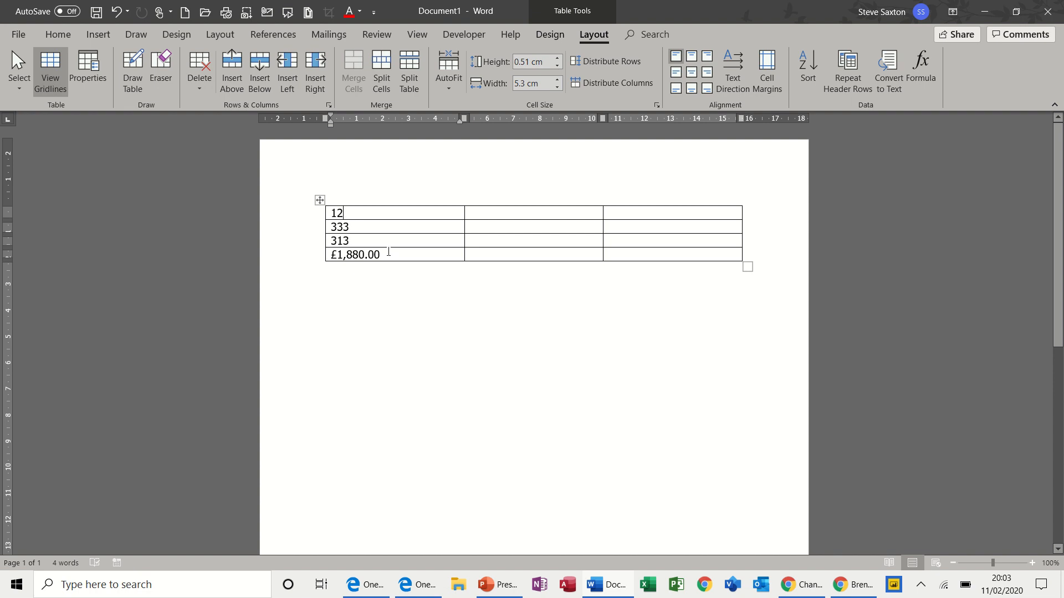
{"action": "left_click_drag", "start_coordinate": [388, 255], "coordinate": [333, 259]}
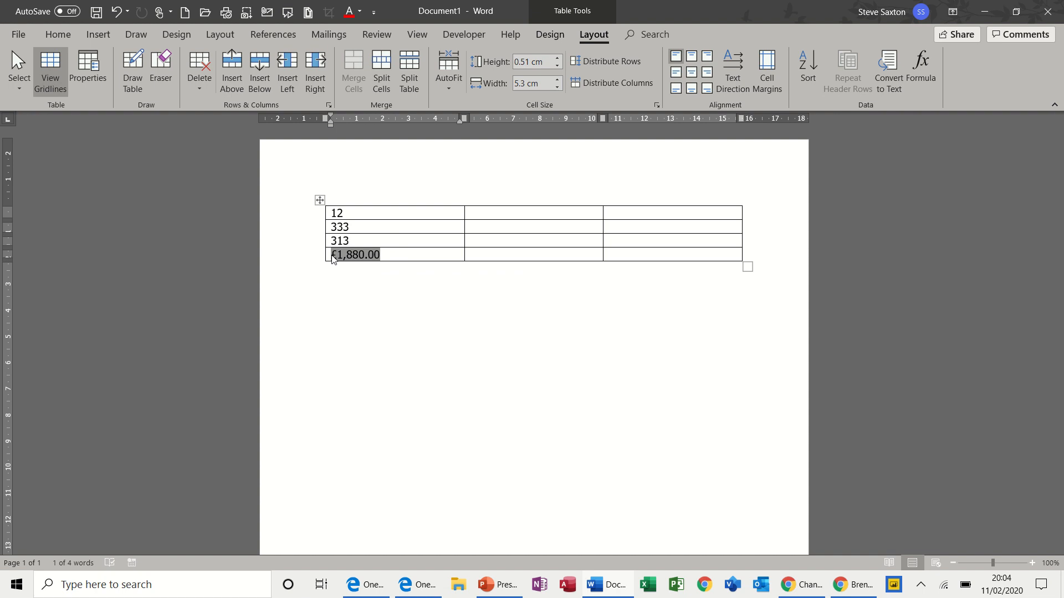
{"action": "key", "text": "ctrl+z"}
Enter 12, 44 and 34 in the first three cells of the second column.
{"action": "left_click", "coordinate": [494, 215]}
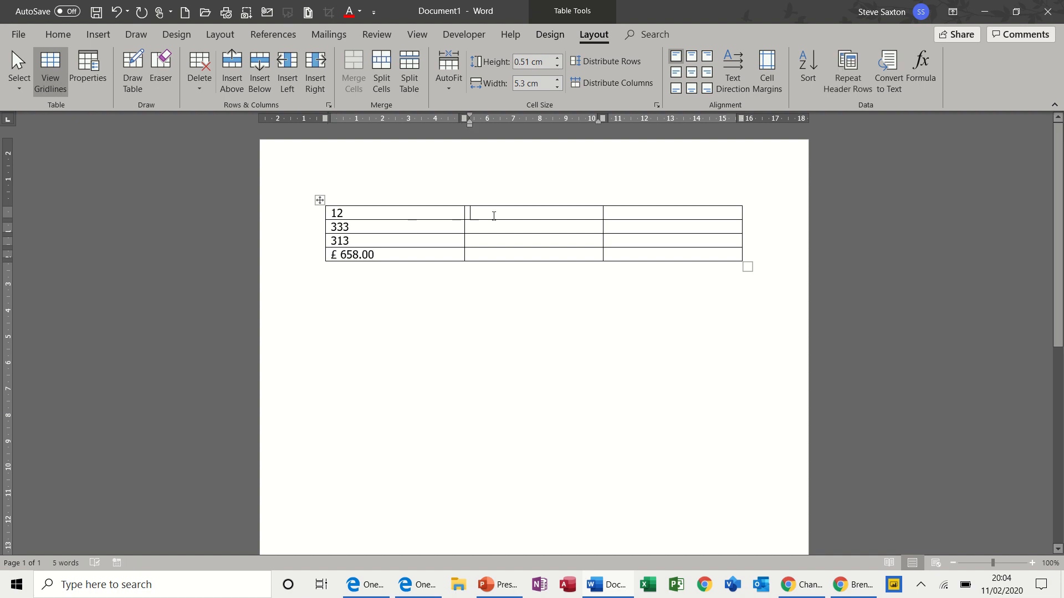
{"action": "type", "text": "12"}
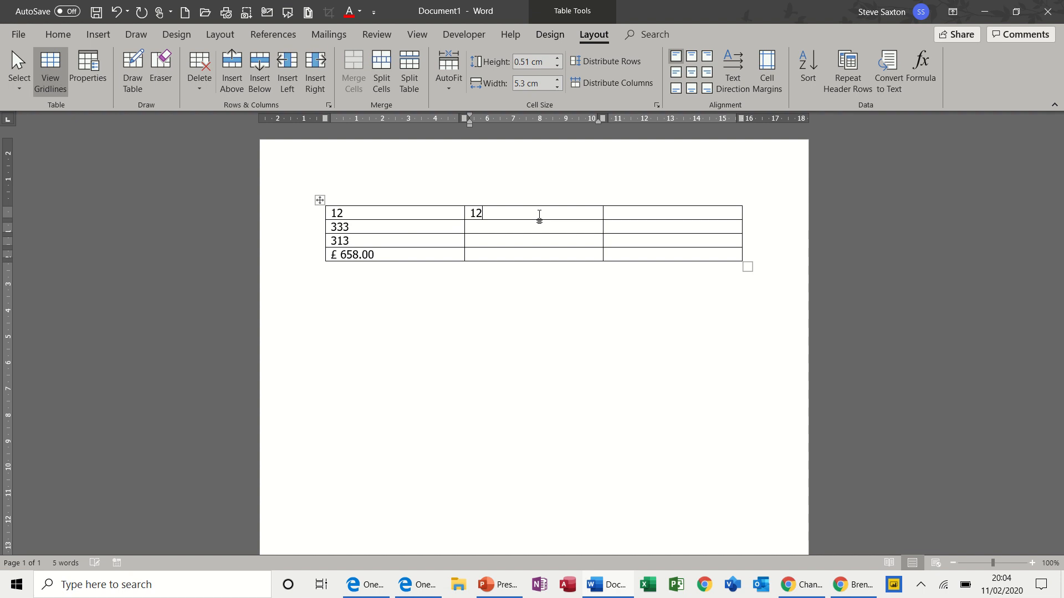
{"action": "left_click", "coordinate": [523, 230]}
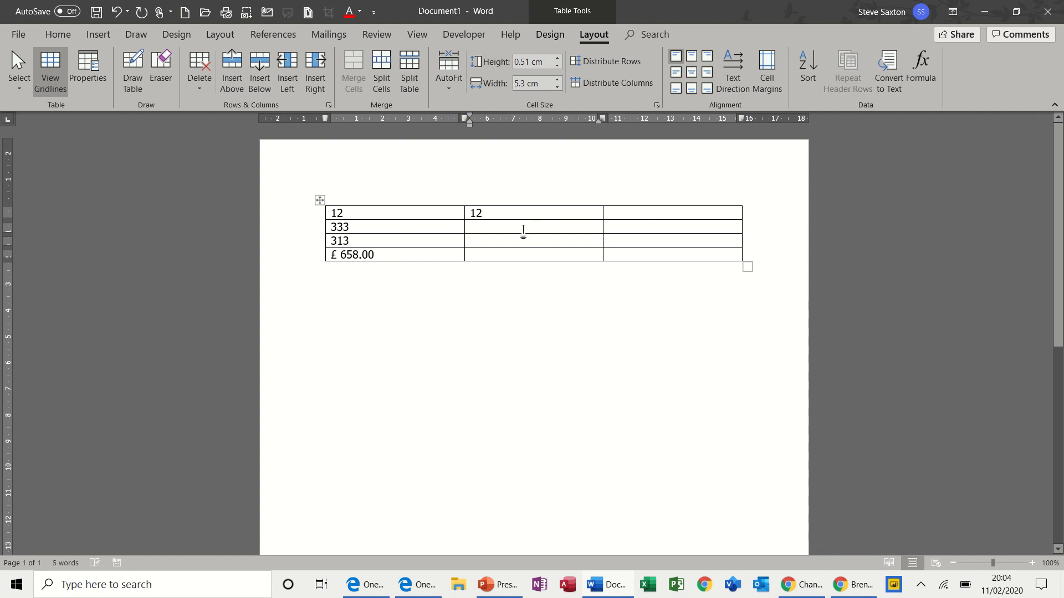
{"action": "type", "text": "44"}
{"action": "key", "text": "Return"}
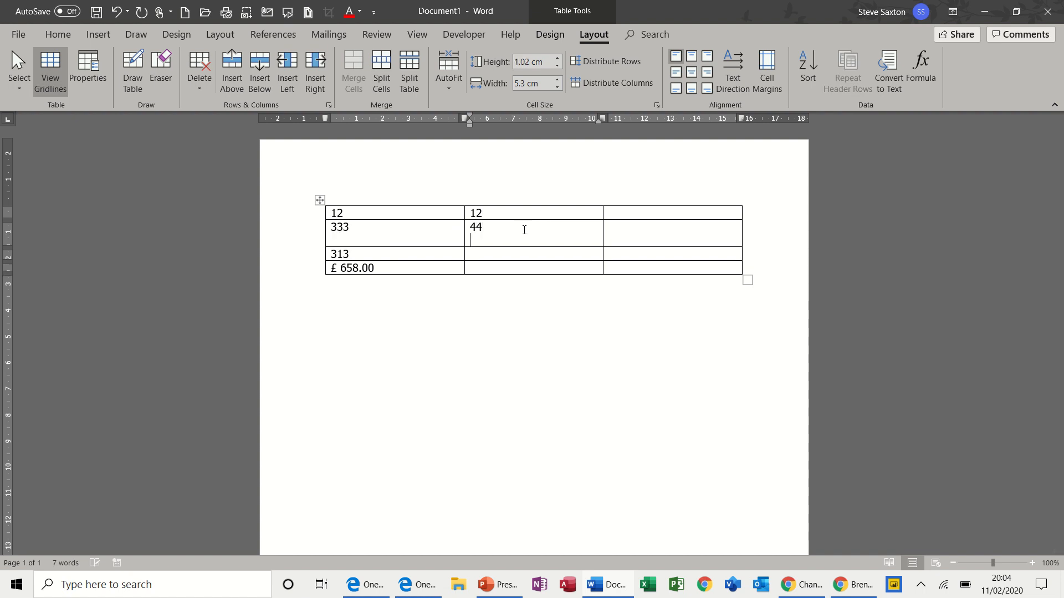
{"action": "key", "text": "BackSpace"}
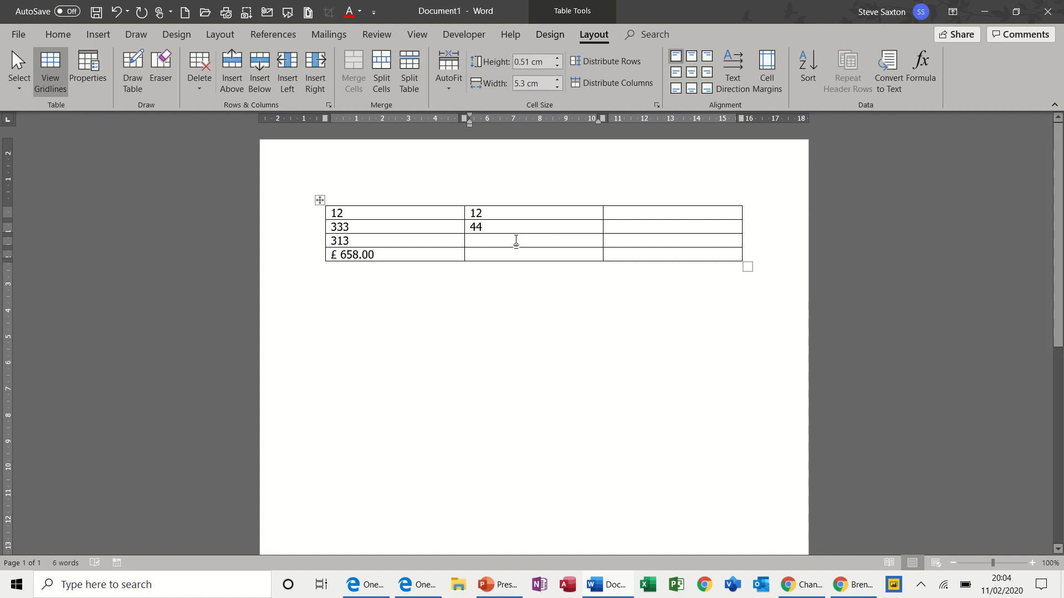
{"action": "left_click", "coordinate": [516, 241]}
{"action": "type", "text": "34"}
Insert =SUM(ABOVE) in the second column's bottom cell with the number format £#,##0.00;(£#,##0.00).
{"action": "left_click", "coordinate": [921, 66]}
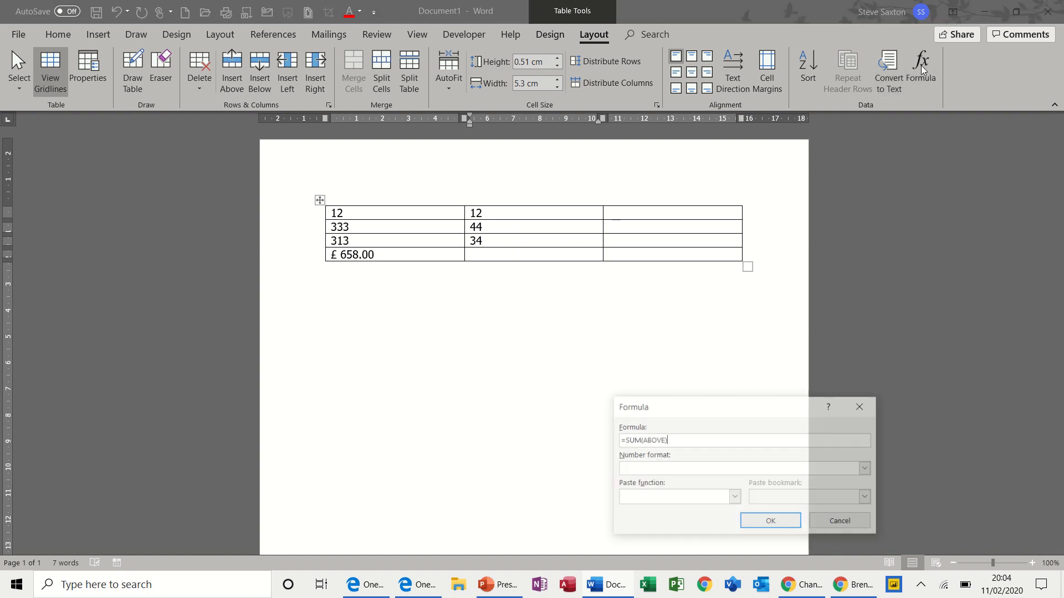
{"action": "left_click", "coordinate": [866, 469]}
{"action": "left_click", "coordinate": [688, 505]}
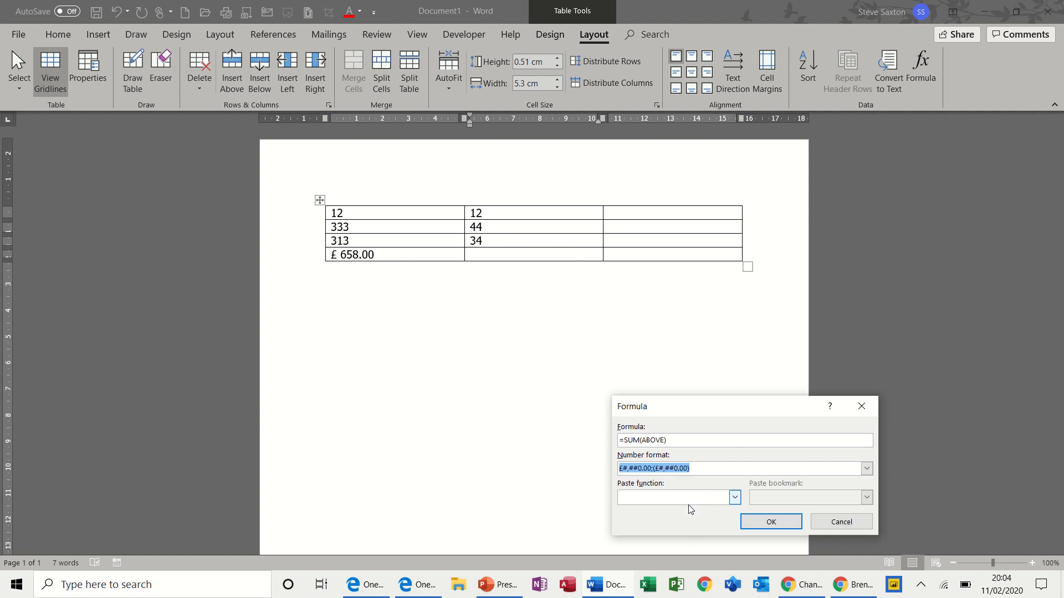
{"action": "left_click", "coordinate": [762, 520]}
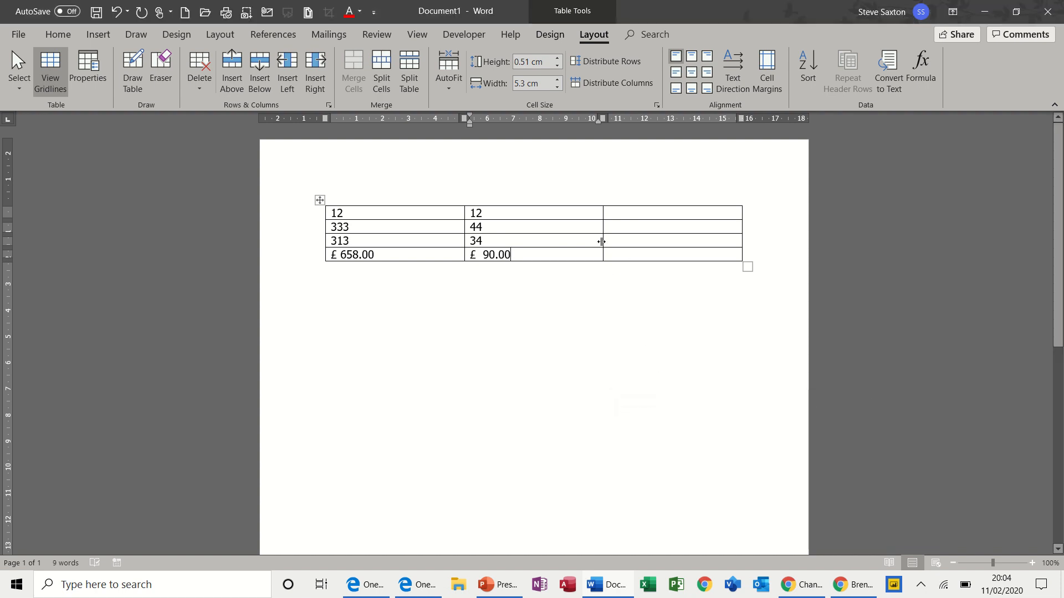
Change the top value of the first column to 123.
{"action": "left_click", "coordinate": [623, 216]}
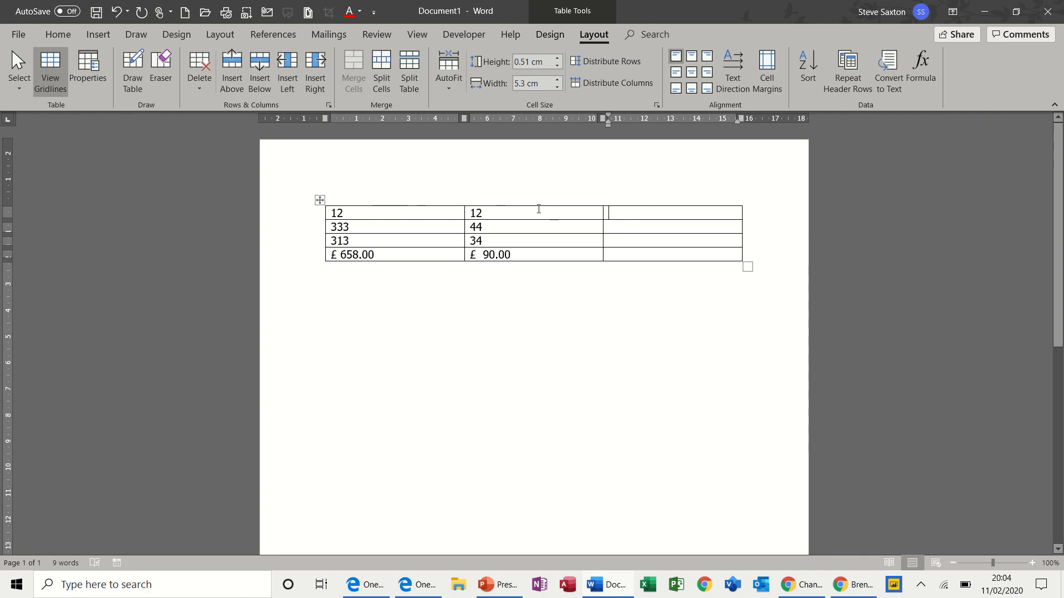
{"action": "left_click", "coordinate": [371, 213]}
{"action": "type", "text": "3"}
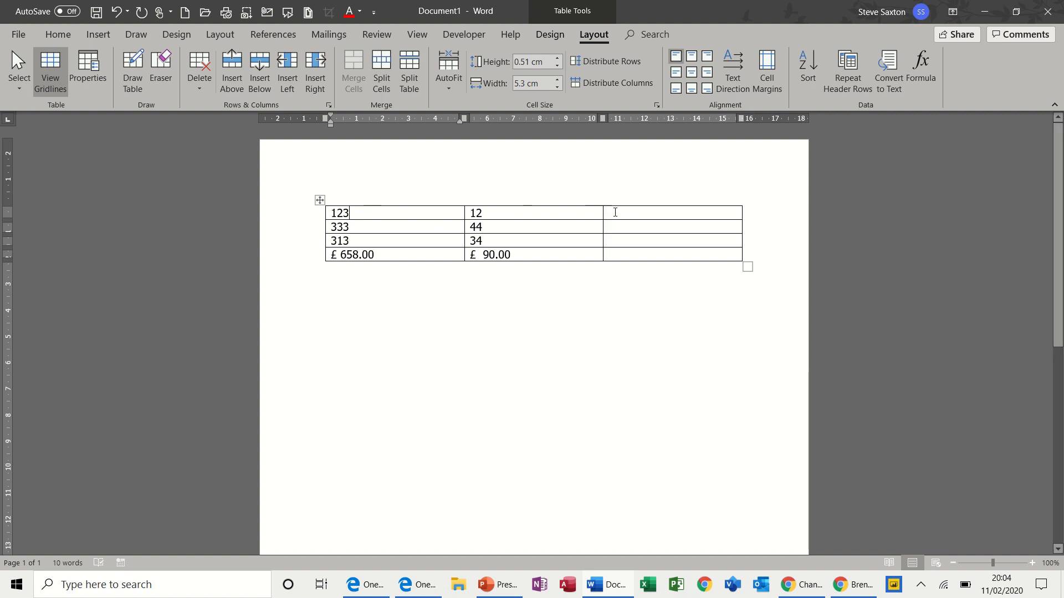
Insert the formula =A1-b1 in the third column's top cell with the number format £#,##0.00;(£#,##0.00).
{"action": "left_click", "coordinate": [615, 212]}
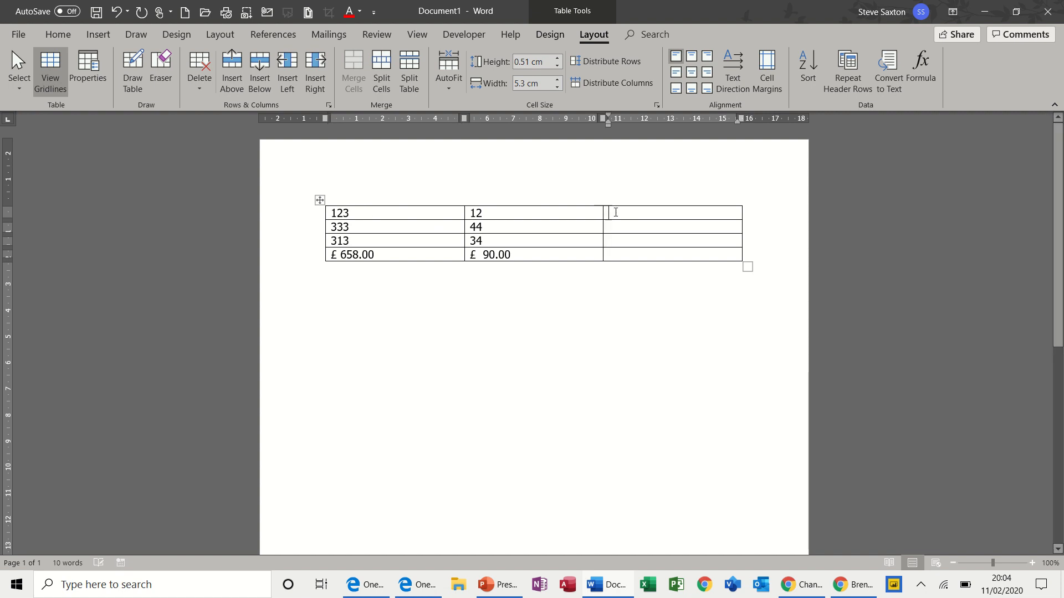
{"action": "left_click", "coordinate": [927, 65]}
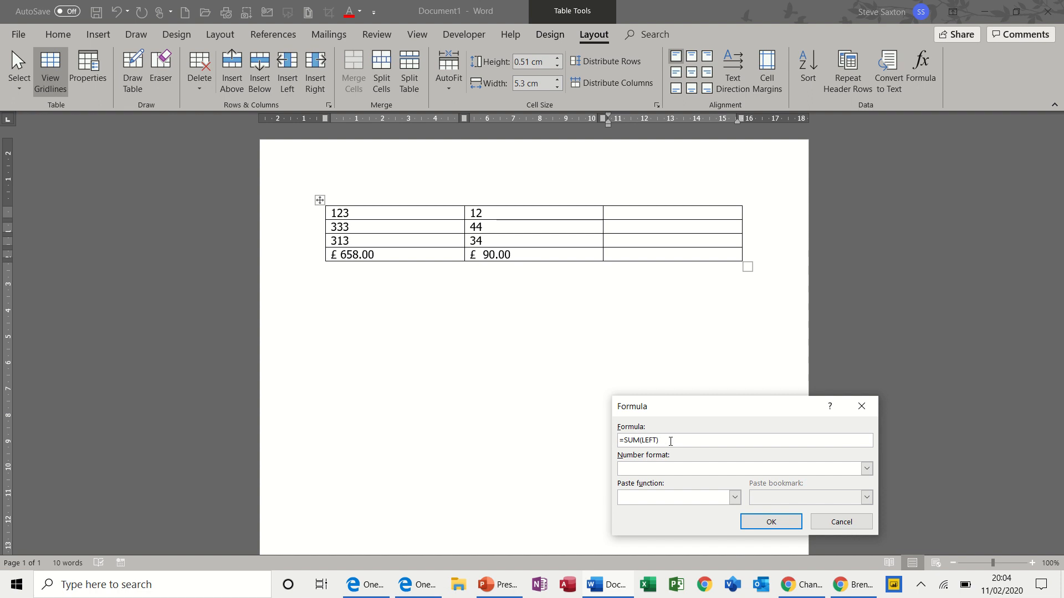
{"action": "left_click_drag", "start_coordinate": [671, 439], "coordinate": [625, 440]}
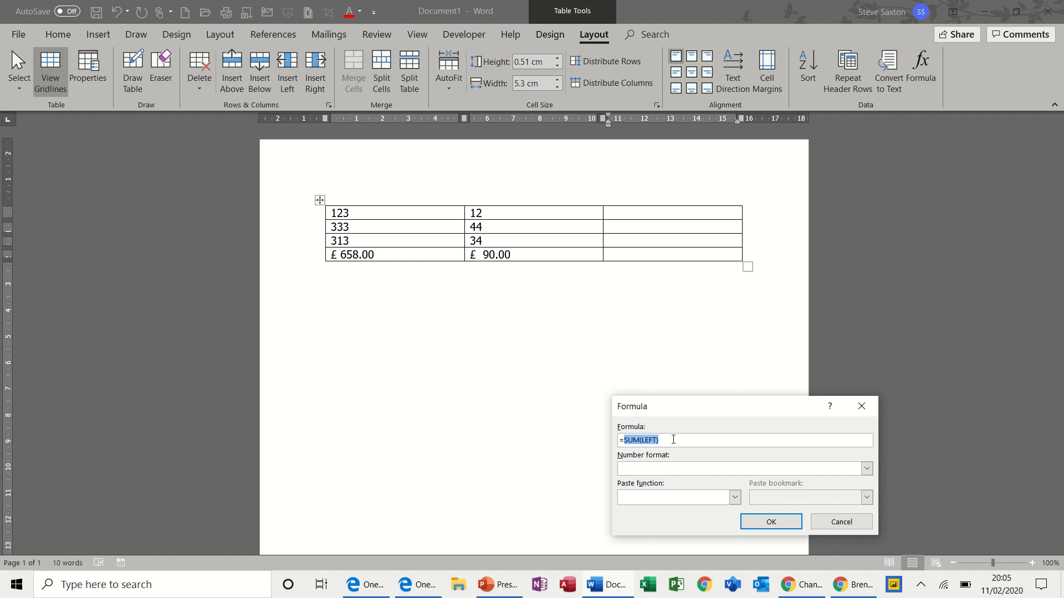
{"action": "type", "text": "A1-b1"}
{"action": "left_click", "coordinate": [867, 468]}
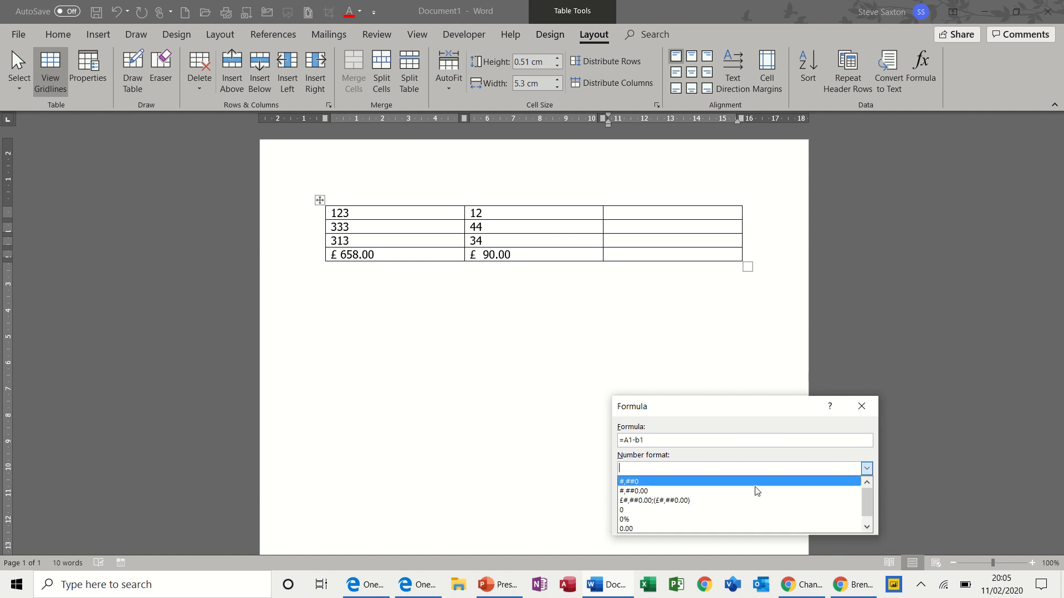
{"action": "left_click", "coordinate": [731, 500]}
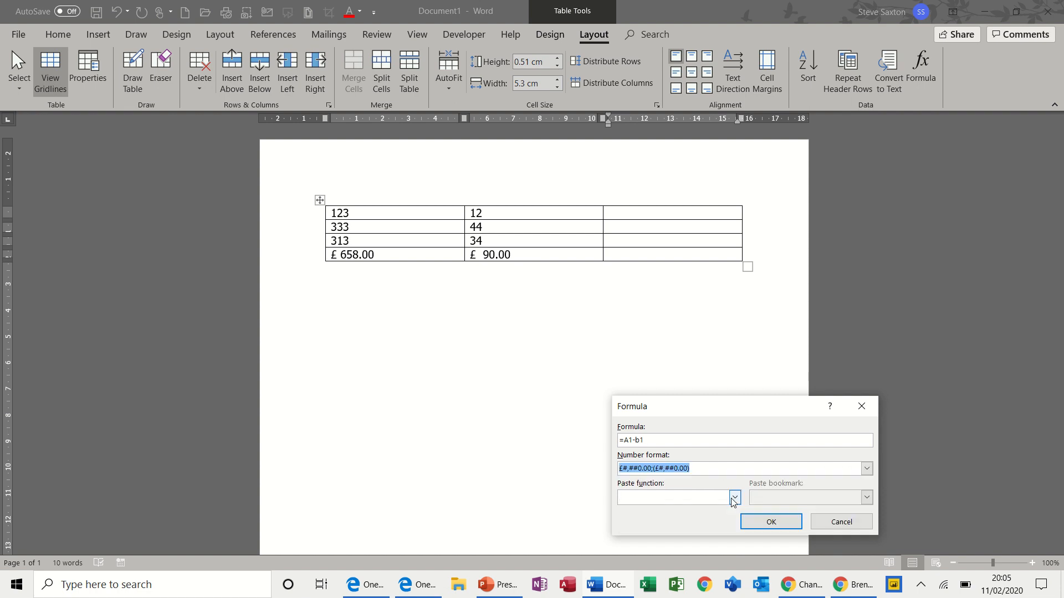
{"action": "left_click", "coordinate": [771, 522]}
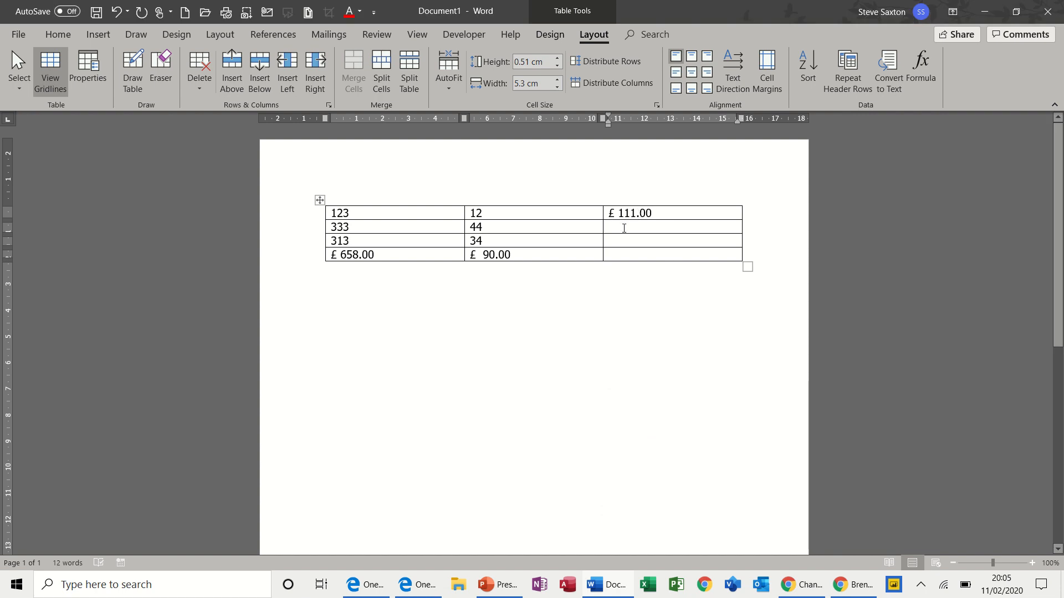
Start a formula in the third column's second cell, replacing the suggested SUM expression with the IF function.
{"action": "left_click", "coordinate": [624, 227]}
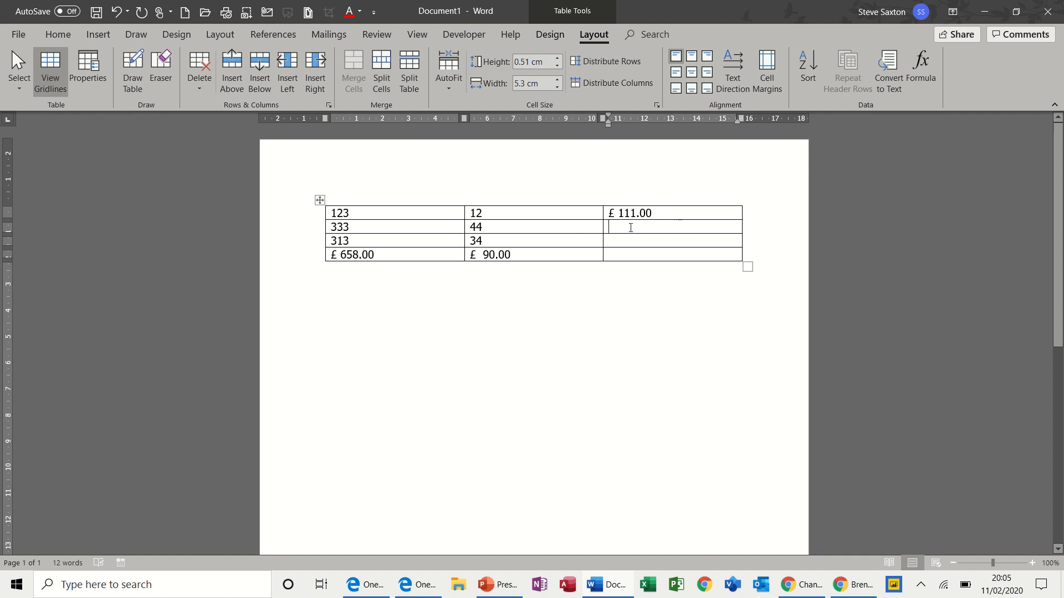
{"action": "left_click", "coordinate": [916, 72]}
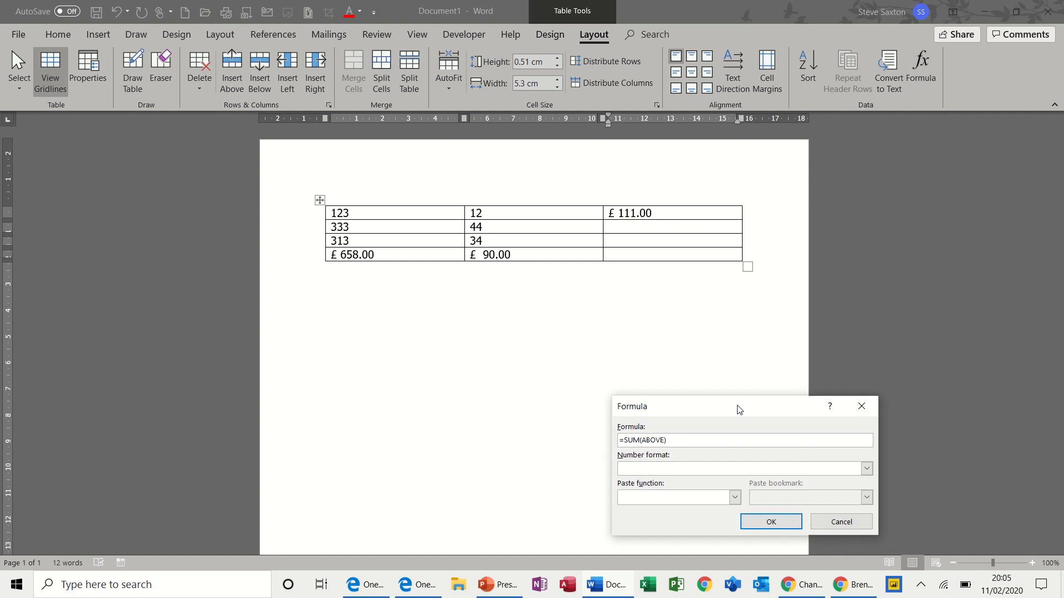
{"action": "left_click_drag", "start_coordinate": [667, 440], "coordinate": [625, 443]}
{"action": "key", "text": "BackSpace"}
{"action": "left_click", "coordinate": [735, 498]}
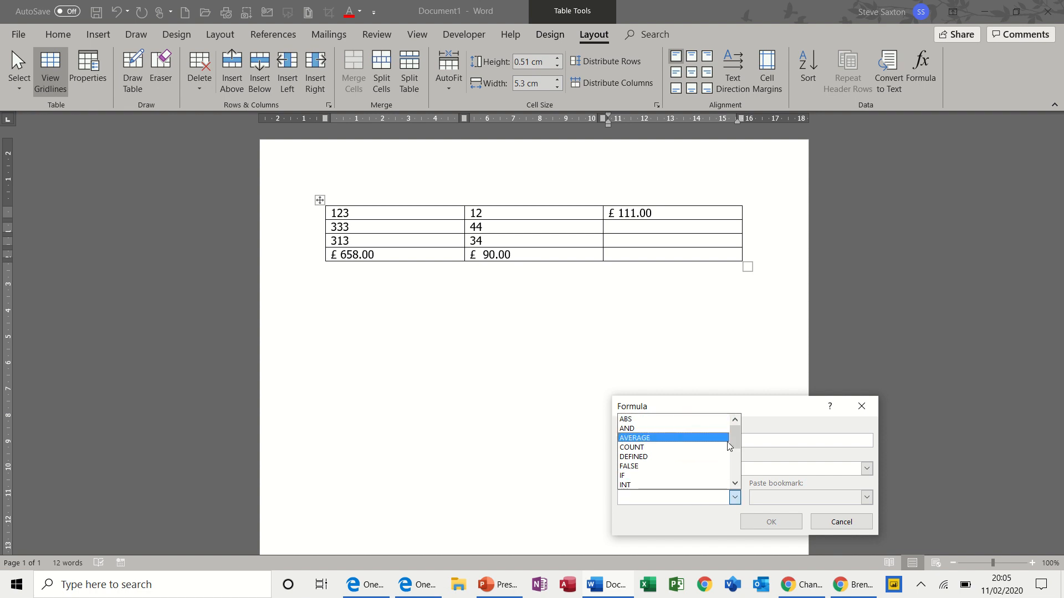
{"action": "mouse_move", "coordinate": [737, 445]}
{"action": "left_mouse_down"}
{"action": "mouse_move", "coordinate": [739, 471]}
{"action": "mouse_move", "coordinate": [736, 435]}
{"action": "mouse_move", "coordinate": [735, 461]}
{"action": "mouse_move", "coordinate": [736, 450]}
{"action": "left_mouse_up"}
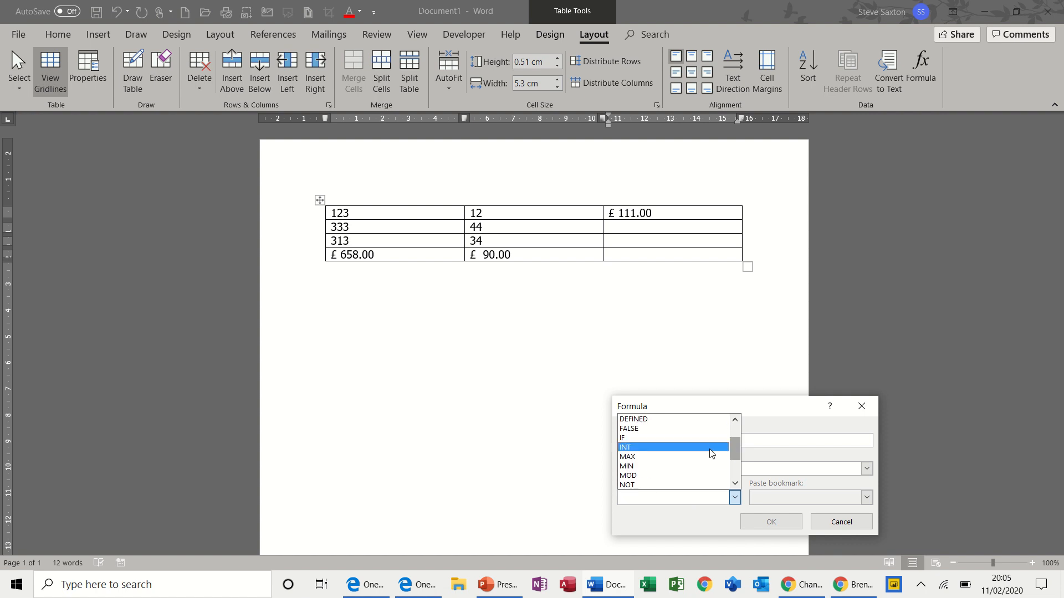
{"action": "left_click", "coordinate": [652, 439]}
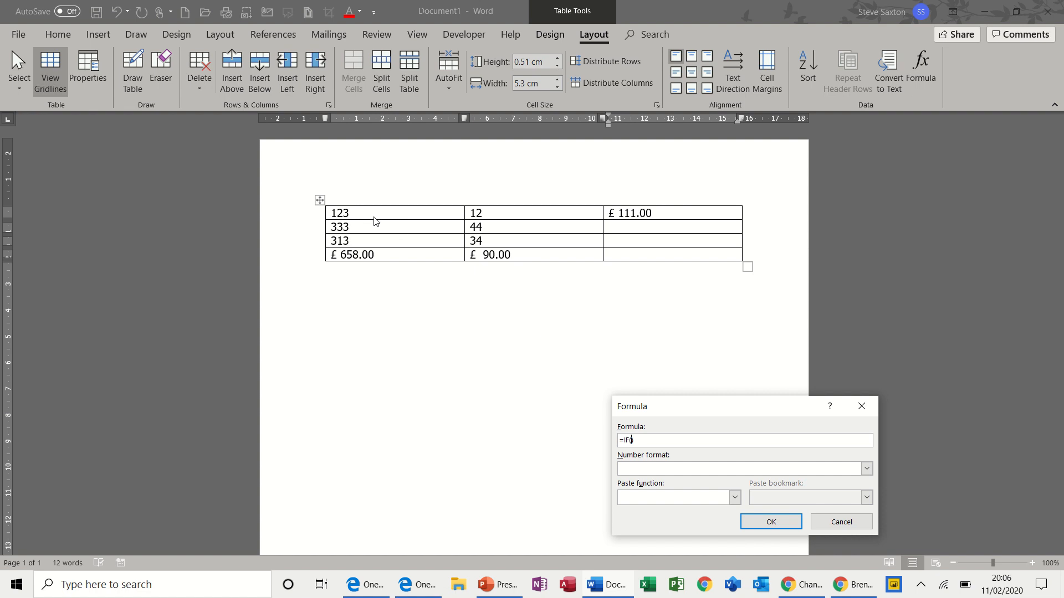
Complete the IF formula so it gives 1 when the first-column value is over 100 and otherwise 0, and insert it.
{"action": "type", "text": "A"}
{"action": "type", "text": "1>"}
{"action": "type", "text": "100"}
{"action": "type", "text": ",1"}
{"action": "type", "text": ",0"}
{"action": "type", "text": "2"}
{"action": "left_click", "coordinate": [762, 525]}
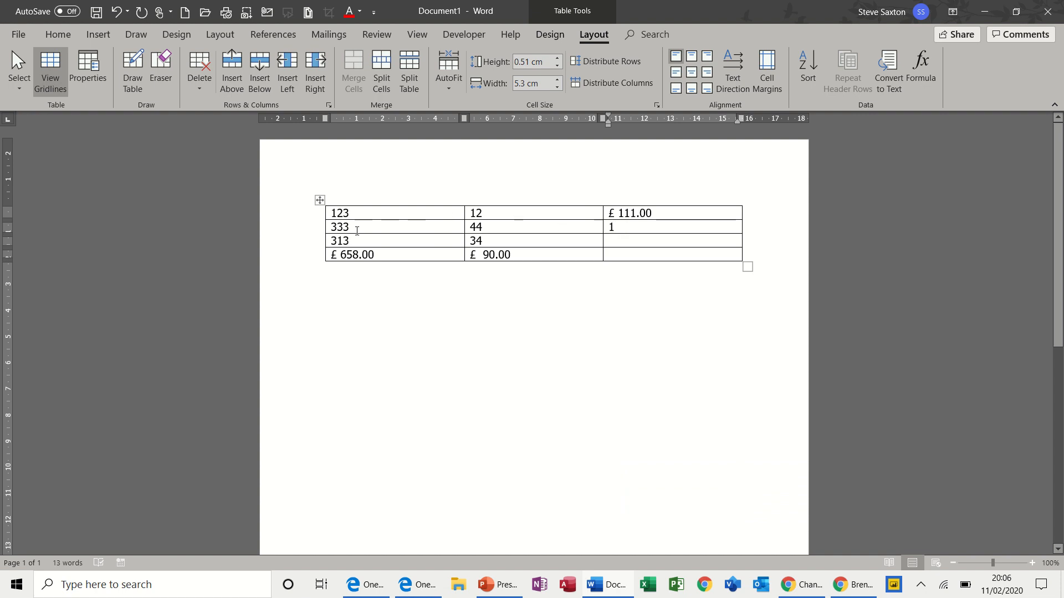
Change the first column's second value to 3 and update the IF formula's result in the same row.
{"action": "left_click_drag", "start_coordinate": [351, 228], "coordinate": [339, 232]}
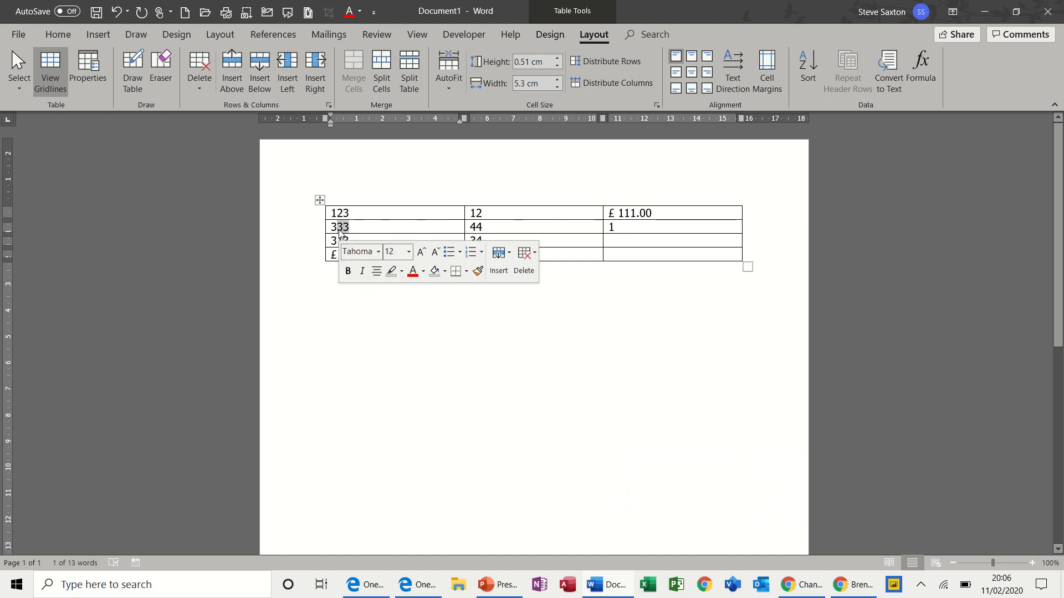
{"action": "key", "text": "Delete"}
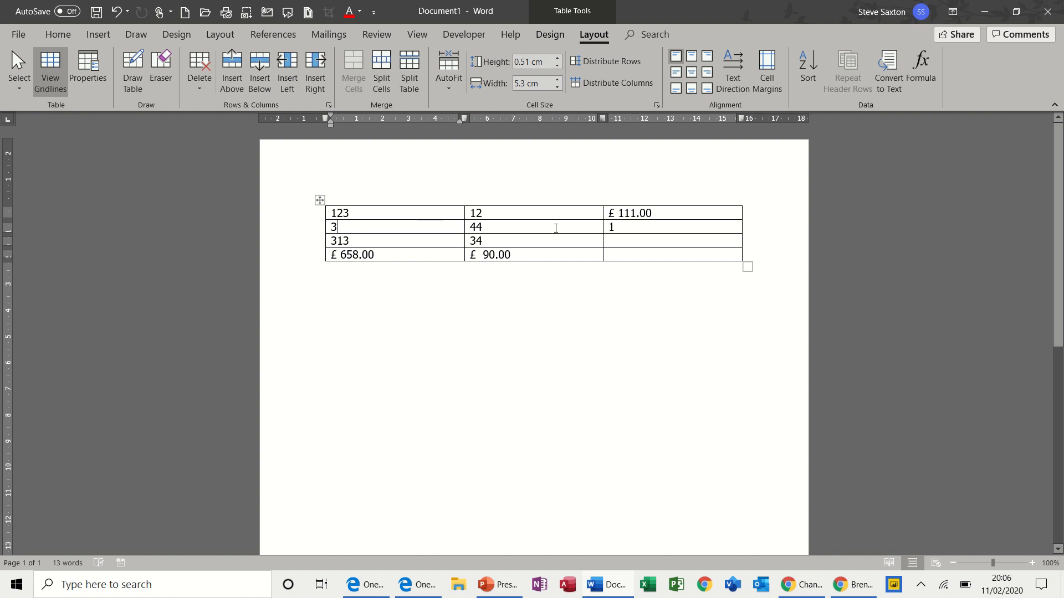
{"action": "double_click", "coordinate": [615, 228]}
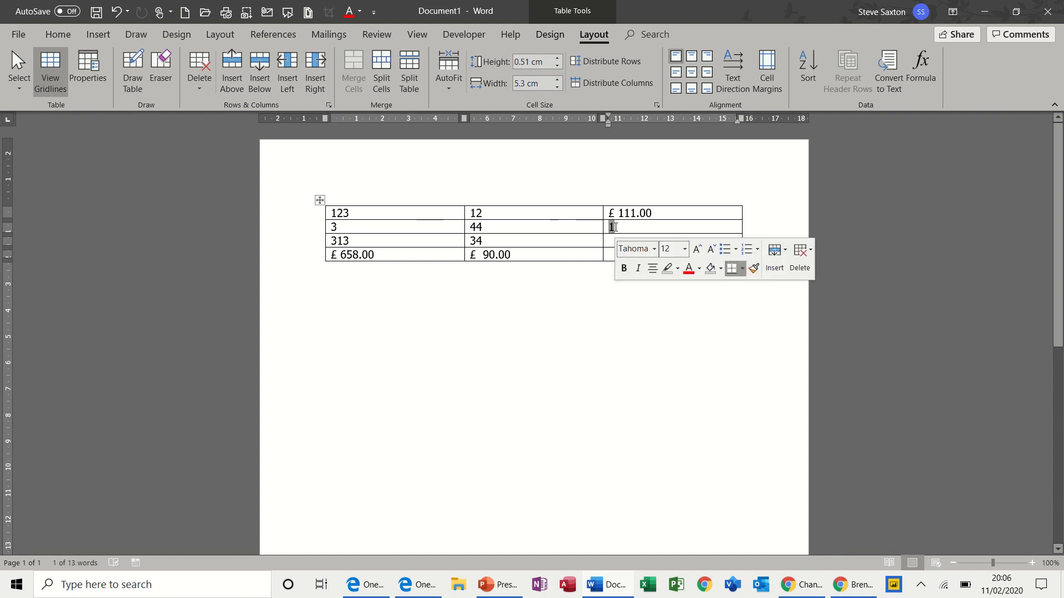
{"action": "key", "text": "F9"}
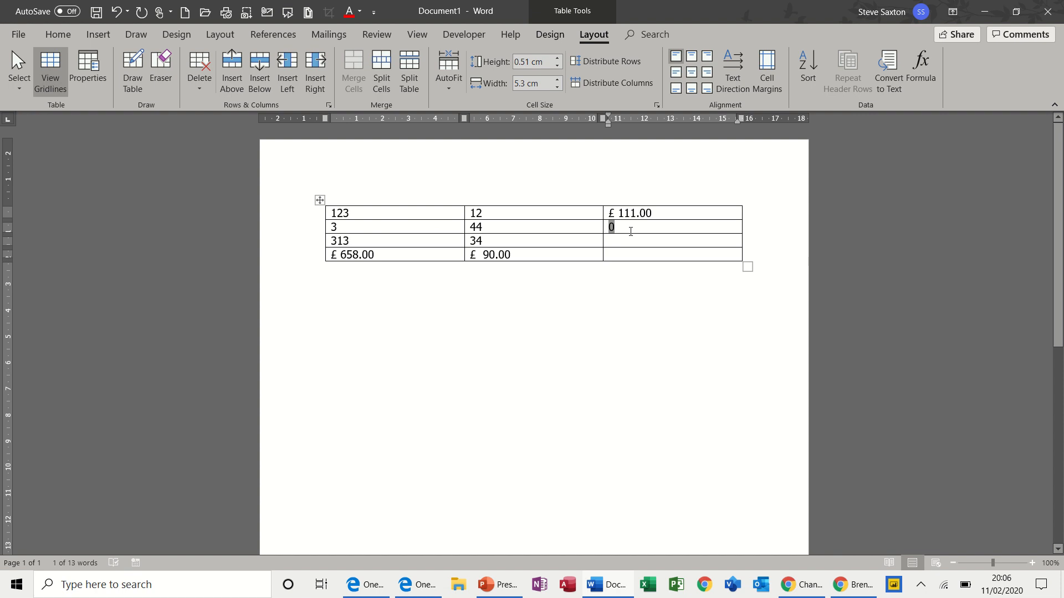
Change the first column's second value to 334 and update the IF formula's result again.
{"action": "left_click", "coordinate": [341, 226]}
{"action": "type", "text": "34"}
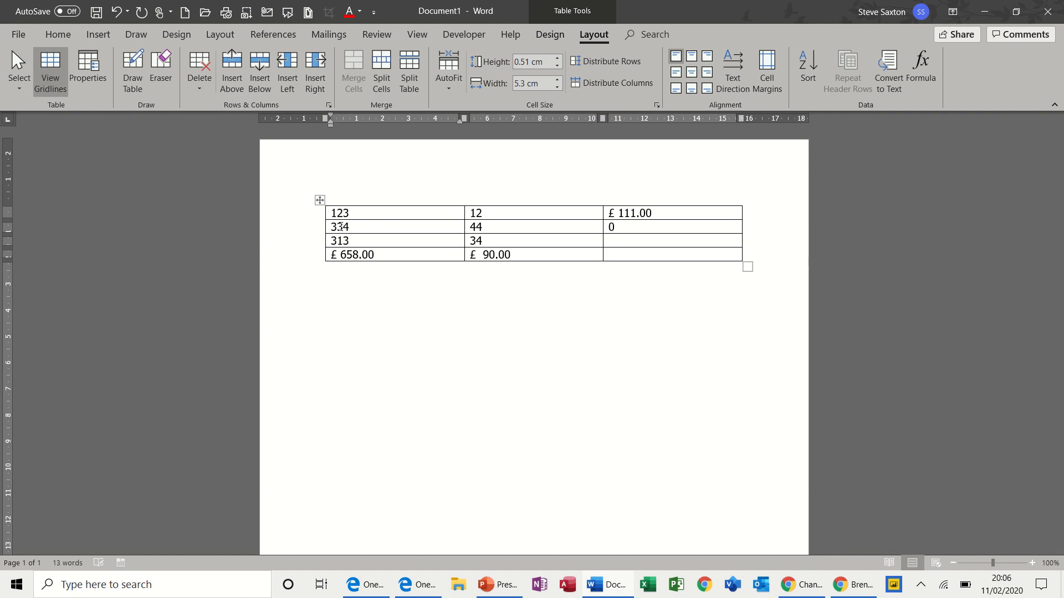
{"action": "double_click", "coordinate": [612, 227]}
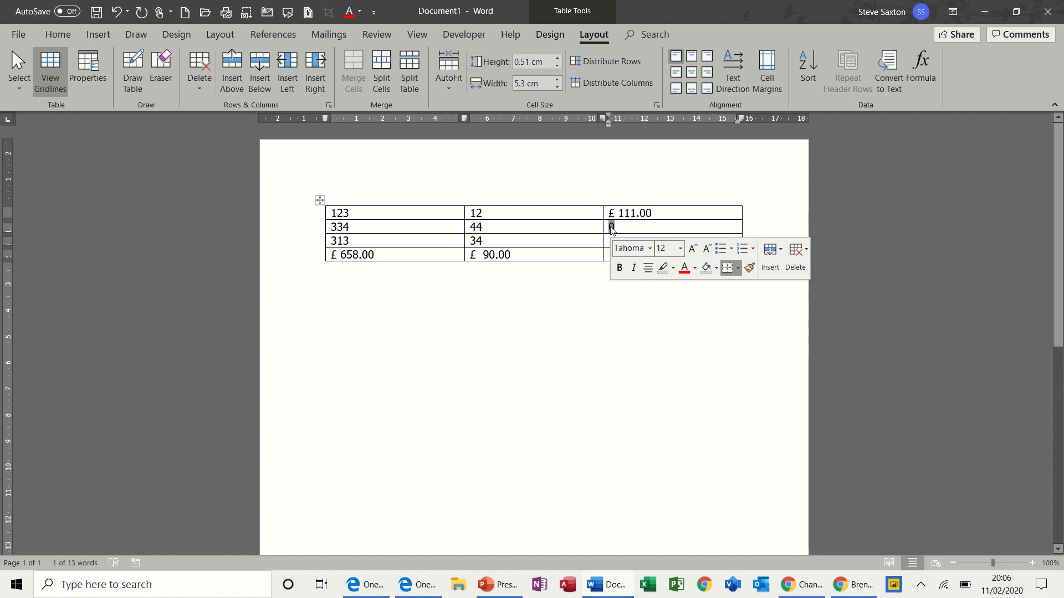
{"action": "type", "text": "1"}
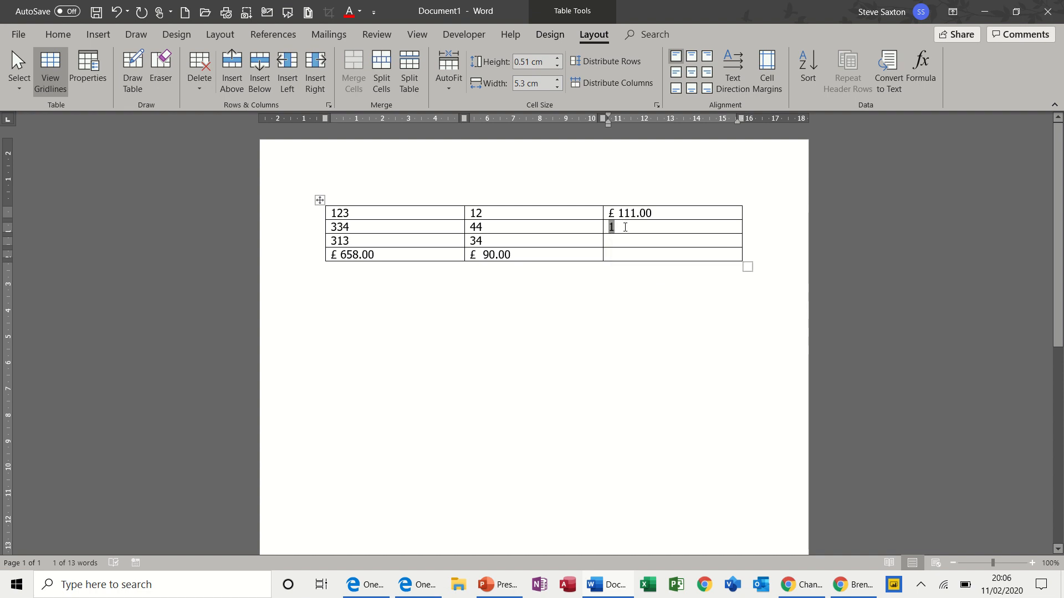
{"action": "left_click", "coordinate": [625, 228]}
Insert the formula =AVERAGE(a3:b3) in the third column's third cell, replacing the suggested SUM expression.
{"action": "left_click", "coordinate": [627, 244]}
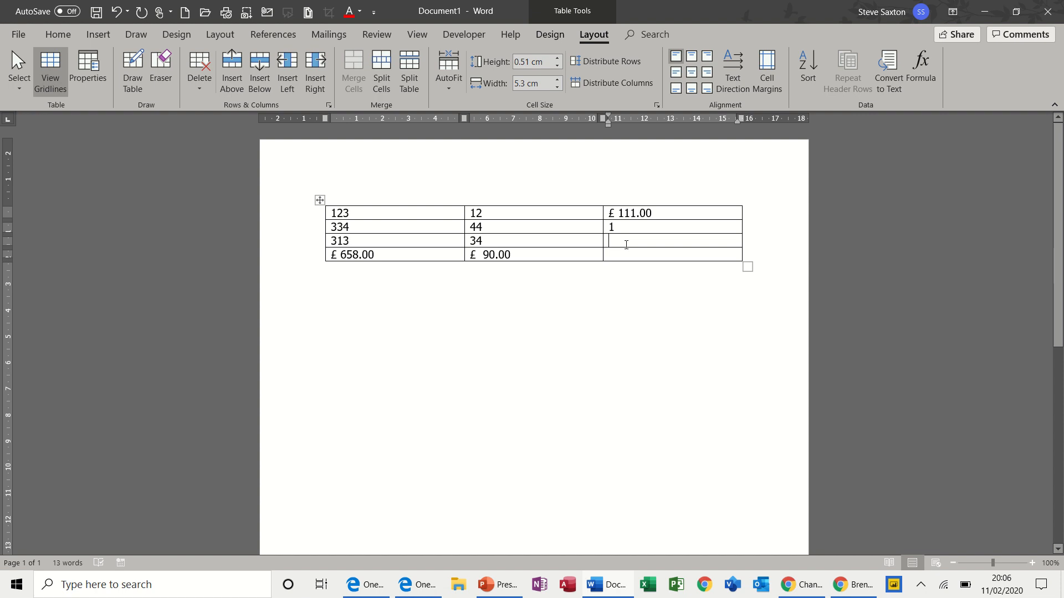
{"action": "left_click", "coordinate": [923, 71]}
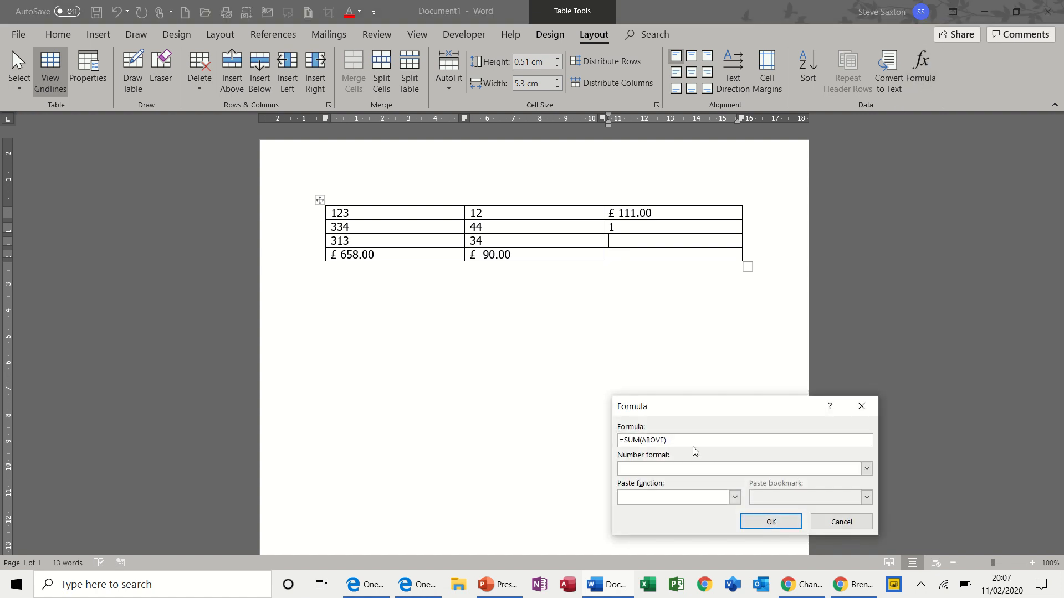
{"action": "left_click_drag", "start_coordinate": [687, 441], "coordinate": [626, 441]}
{"action": "key", "text": "BackSpace"}
{"action": "left_click", "coordinate": [735, 498]}
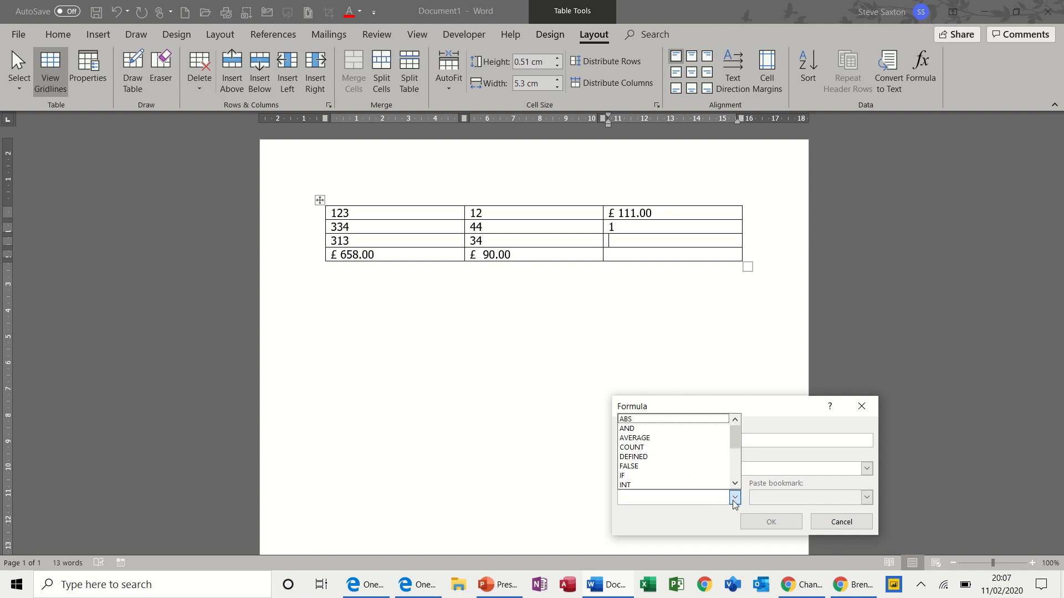
{"action": "left_click", "coordinate": [660, 438]}
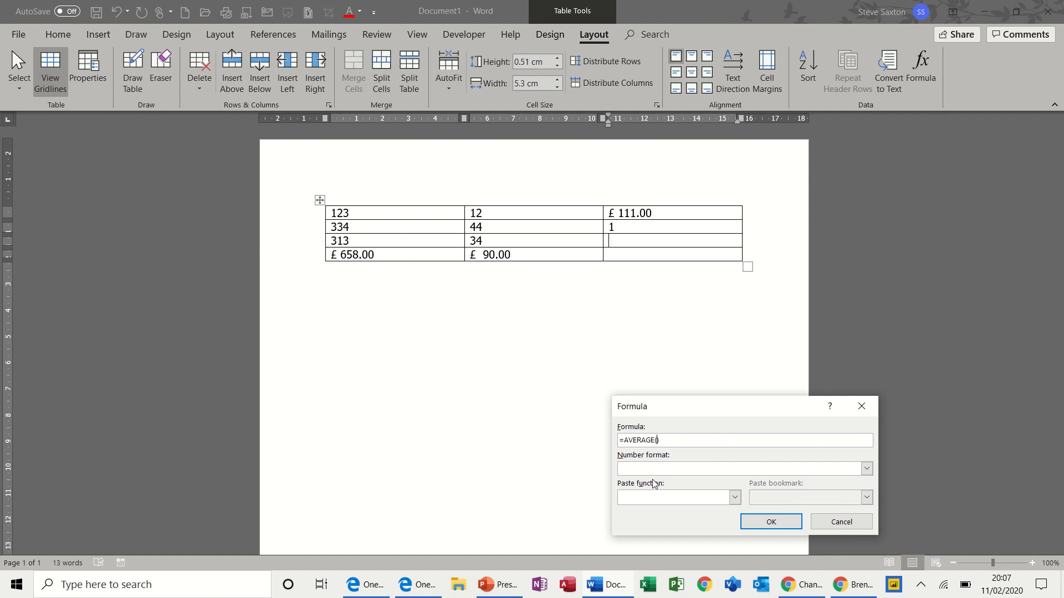
{"action": "type", "text": "a3:b3"}
{"action": "left_click", "coordinate": [769, 521]}
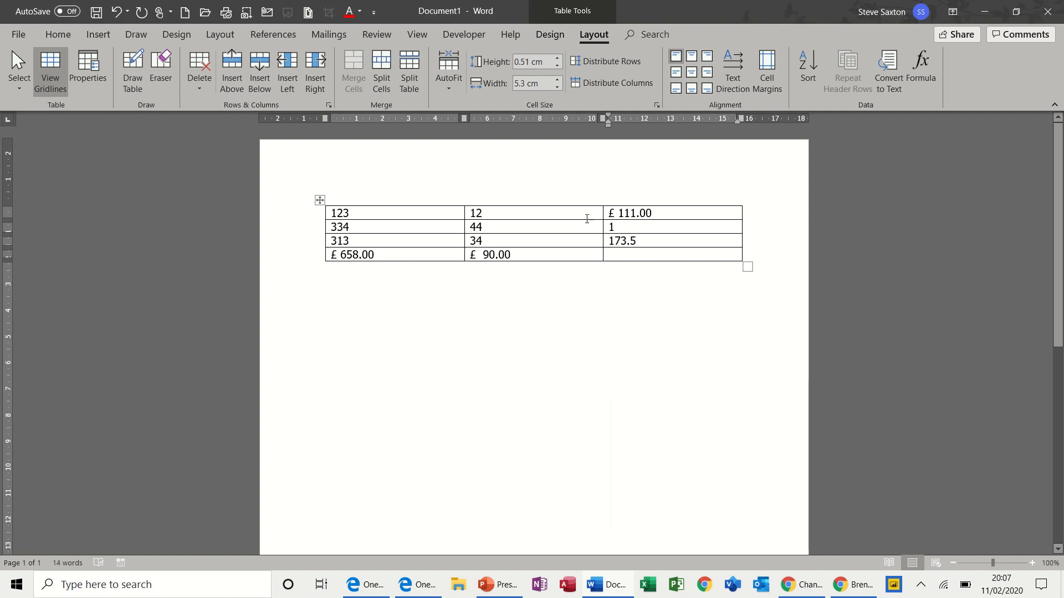
Set the third row's first two values to 100 and 50, and update the average in that row.
{"action": "left_click_drag", "start_coordinate": [349, 240], "coordinate": [332, 241]}
{"action": "type", "text": "100"}
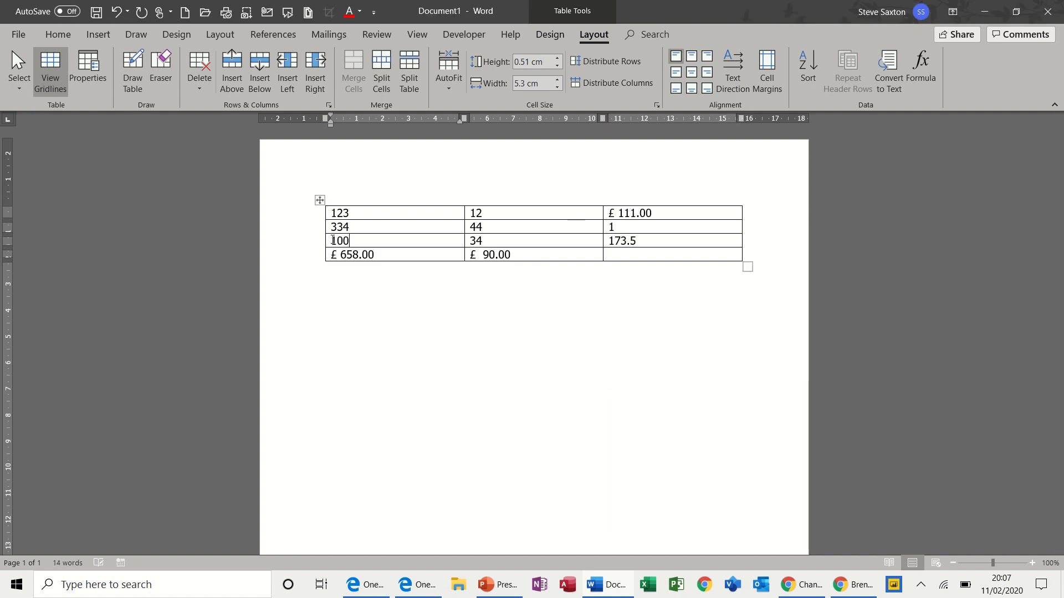
{"action": "left_click_drag", "start_coordinate": [484, 240], "coordinate": [475, 242]}
{"action": "type", "text": "50"}
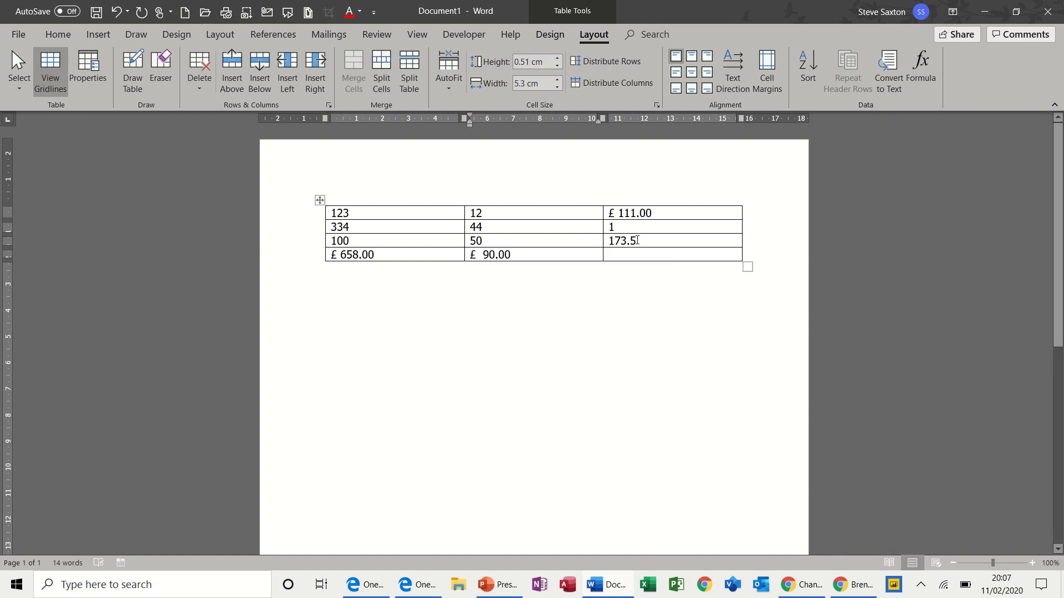
{"action": "left_click_drag", "start_coordinate": [637, 241], "coordinate": [607, 242]}
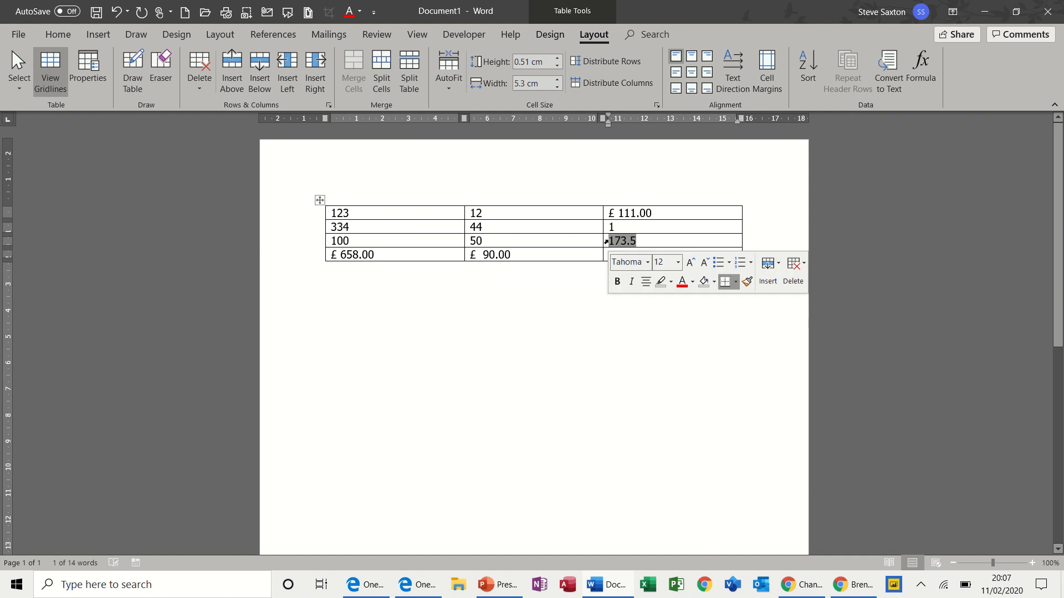
{"action": "key", "text": "F9"}
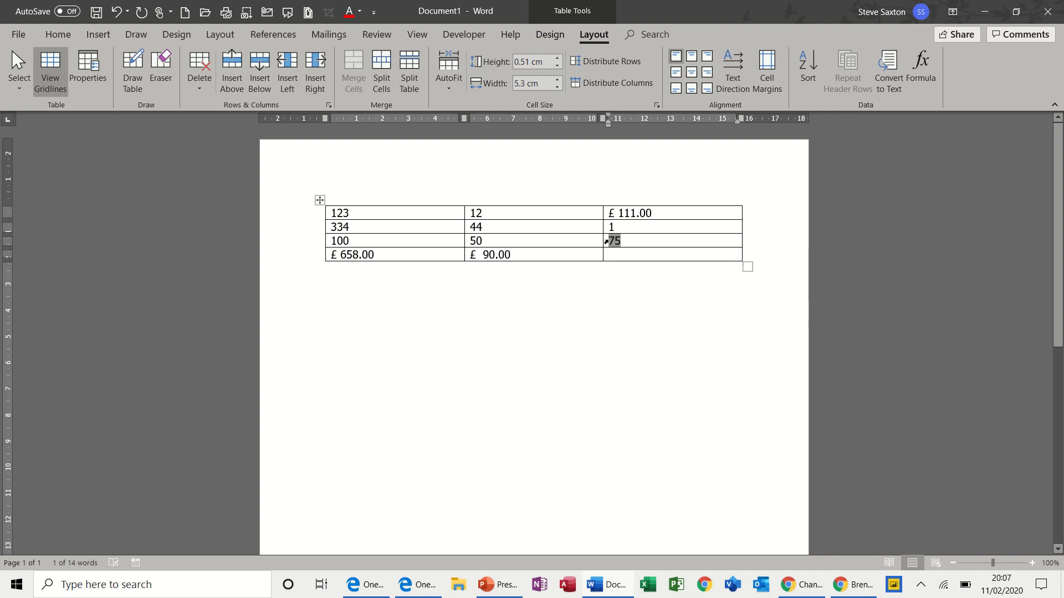
{"action": "left_click", "coordinate": [607, 241]}
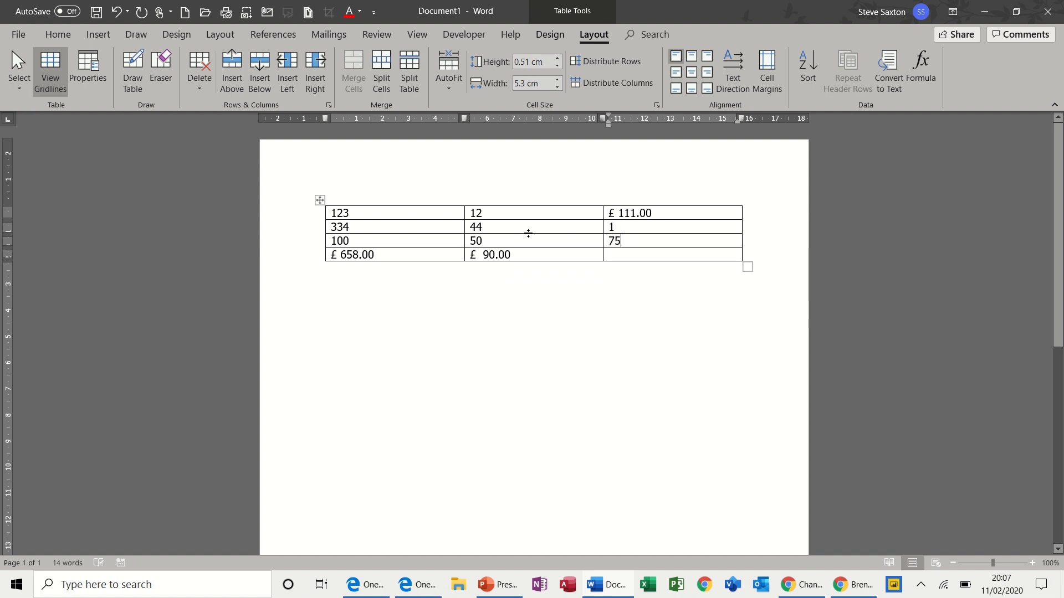
Review the third row's AVERAGE formula and its settings, and leave them without making changes.
{"action": "left_click", "coordinate": [925, 68]}
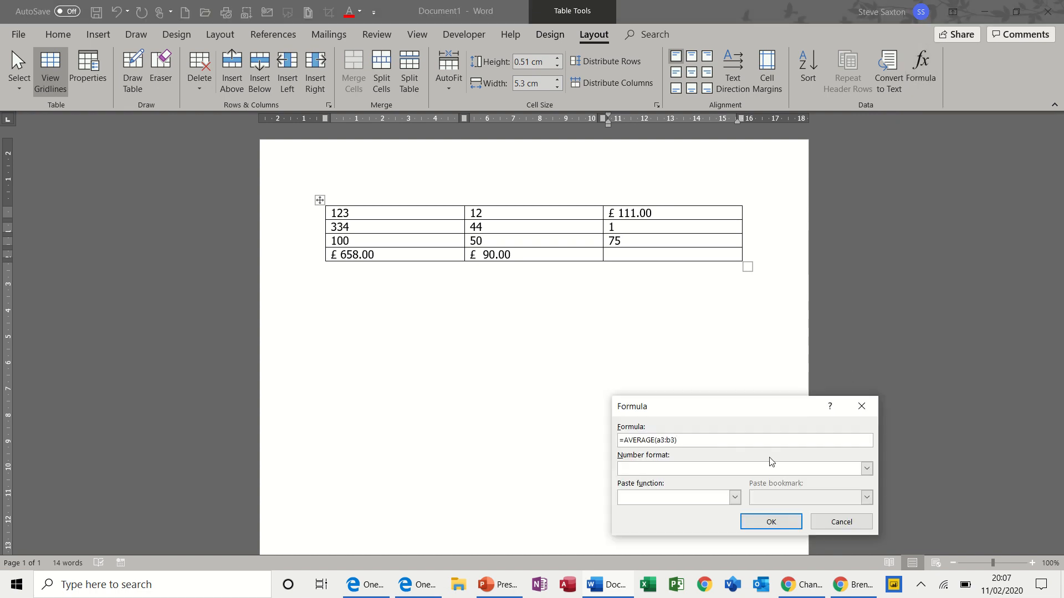
{"action": "left_click_drag", "start_coordinate": [733, 410], "coordinate": [764, 194]}
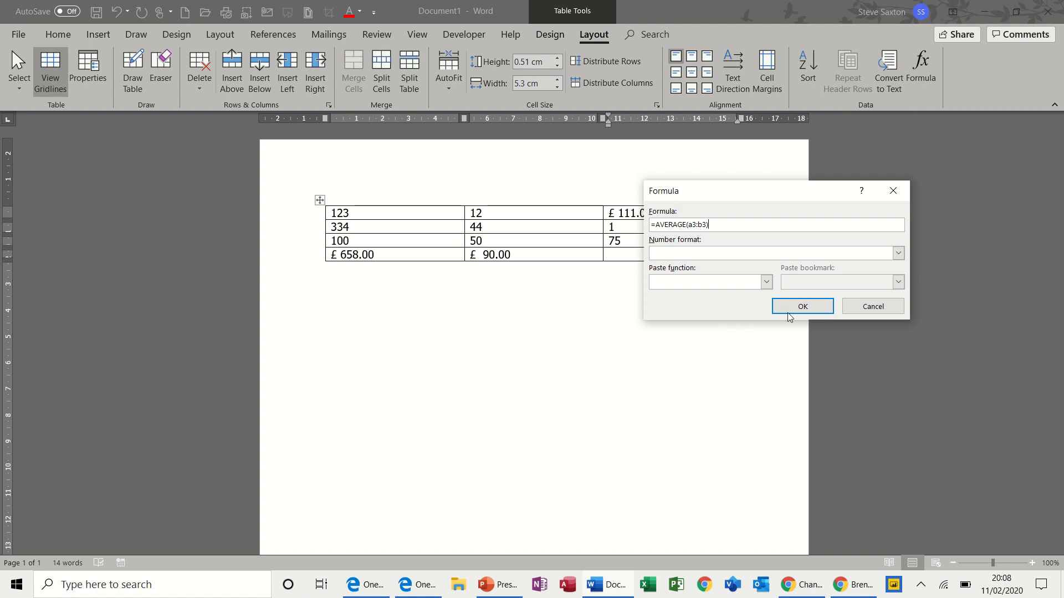
{"action": "left_click", "coordinate": [872, 308]}
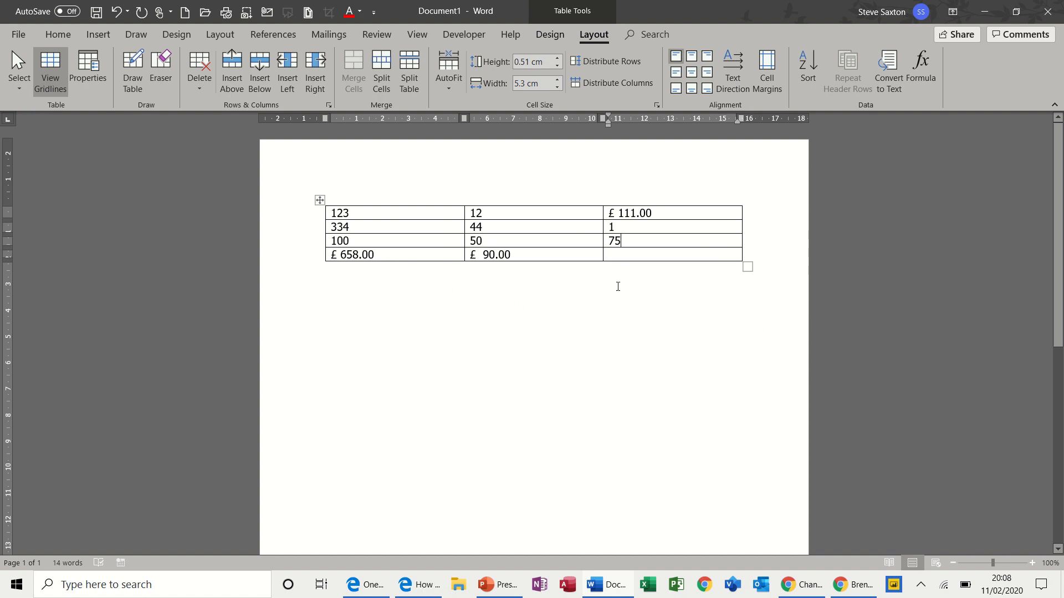
Clear the numbers from the first three rows of the first and second columns.
{"action": "double_click", "coordinate": [648, 213]}
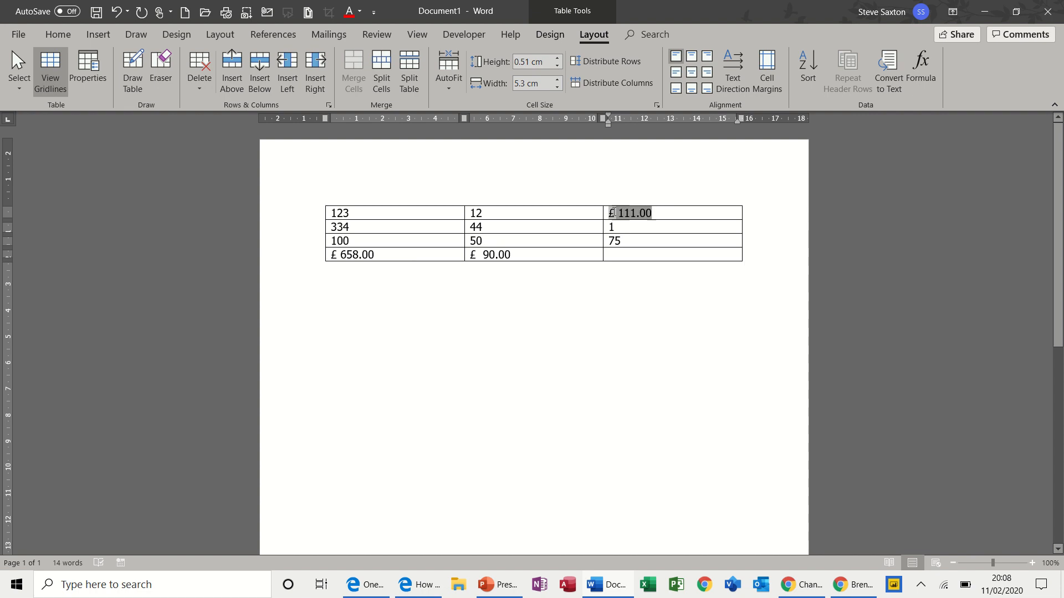
{"action": "double_click", "coordinate": [343, 213]}
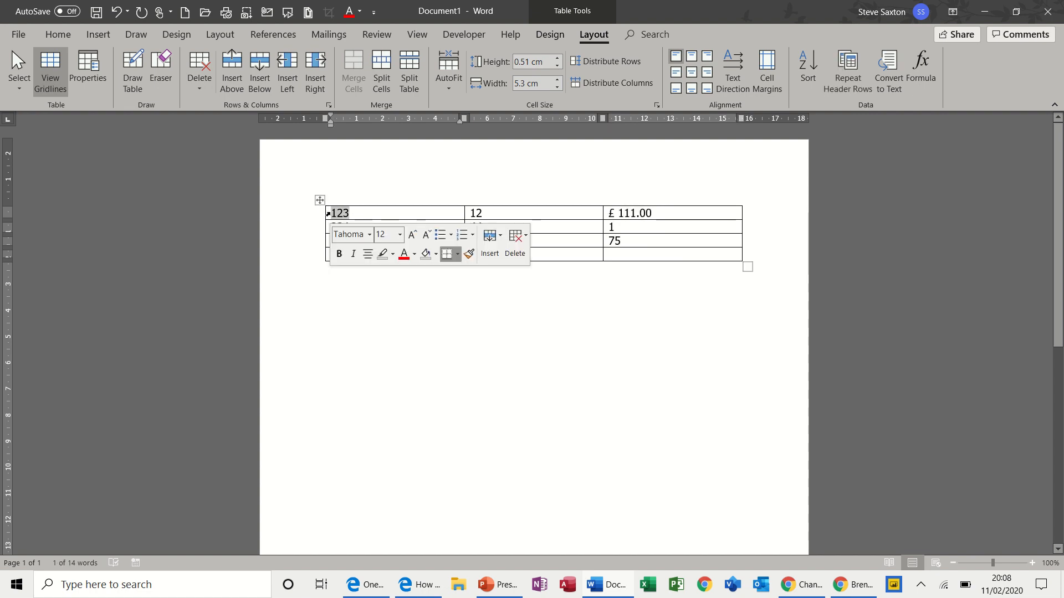
{"action": "key", "text": "Delete"}
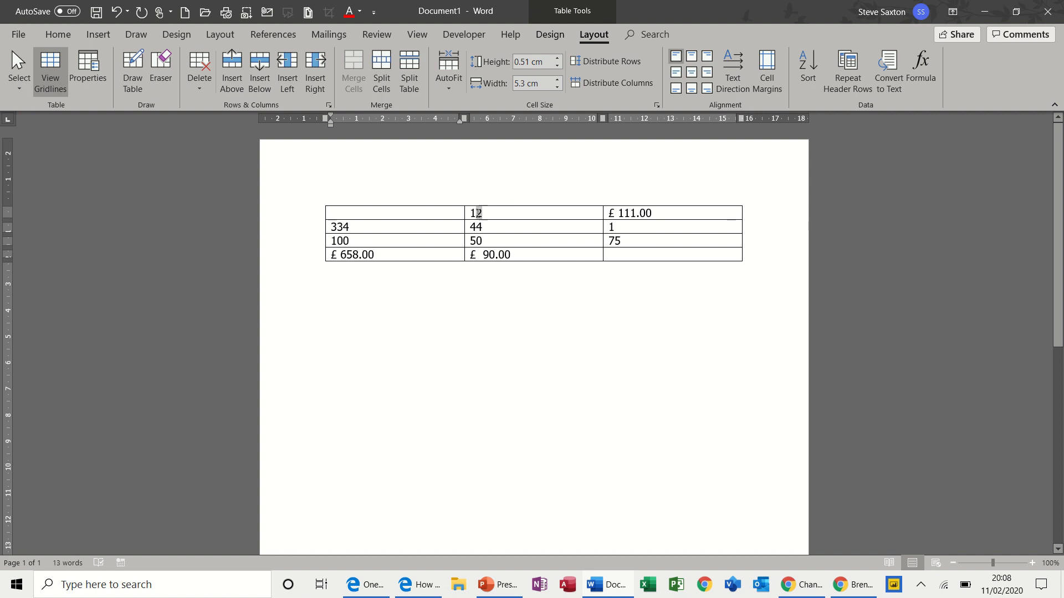
{"action": "left_click_drag", "start_coordinate": [478, 213], "coordinate": [468, 240]}
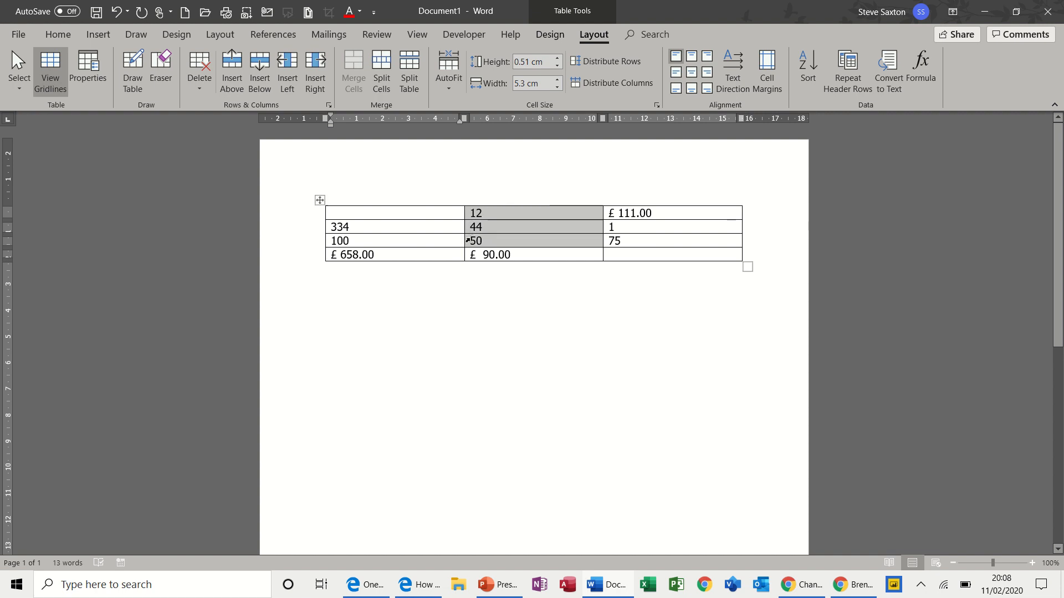
{"action": "key", "text": "Delete"}
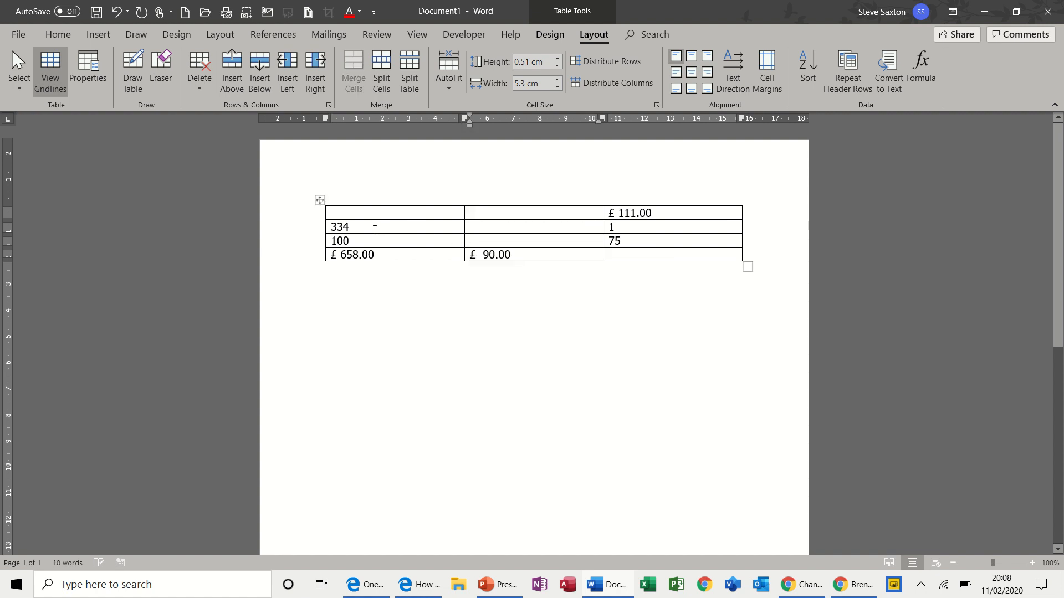
{"action": "left_click_drag", "start_coordinate": [355, 229], "coordinate": [343, 246]}
{"action": "key", "text": "Delete"}
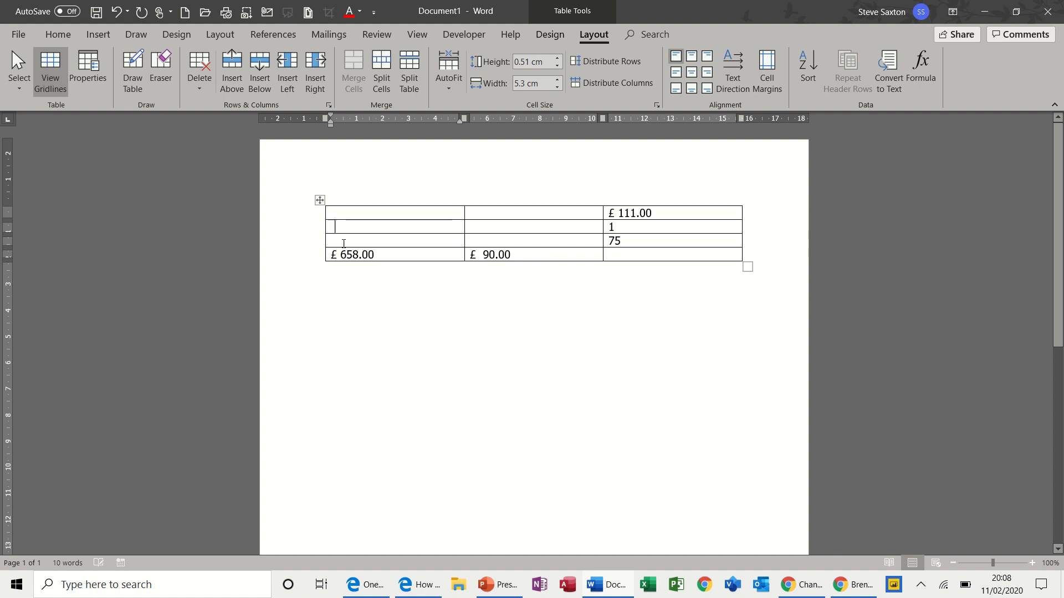
{"action": "left_click", "coordinate": [320, 200]}
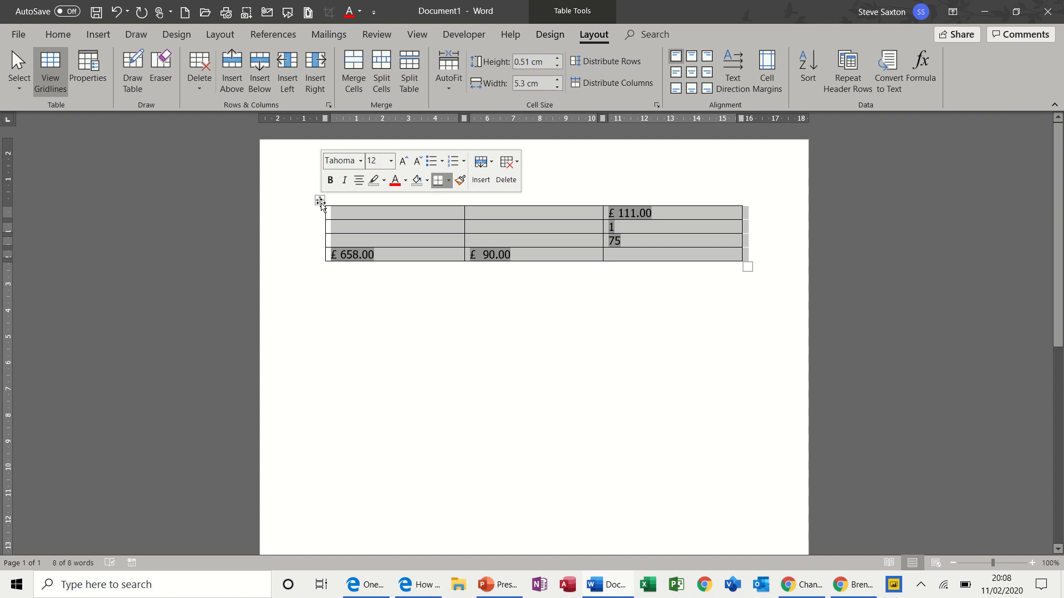
{"action": "key", "text": "alt"}
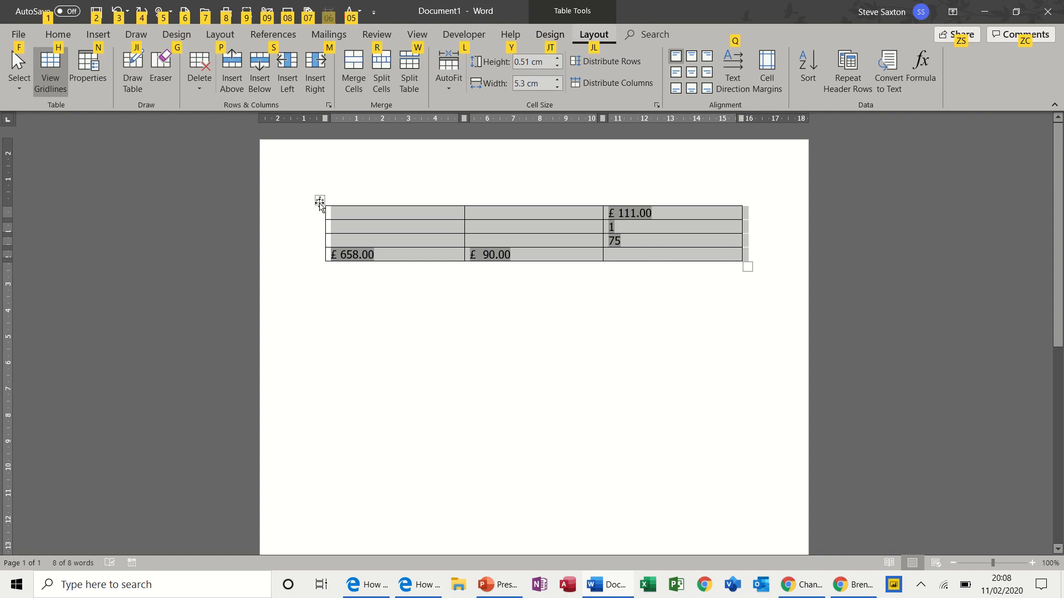
{"action": "left_click", "coordinate": [338, 212]}
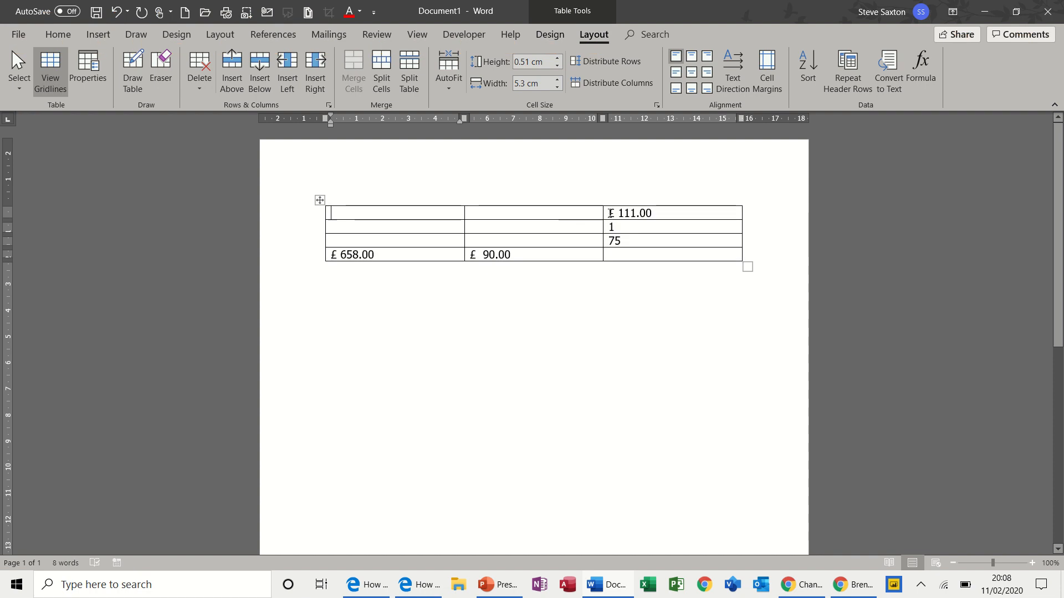
Update the formula fields in the third column's first three cells and both column totals in the bottom row.
{"action": "left_click_drag", "start_coordinate": [610, 213], "coordinate": [652, 216]}
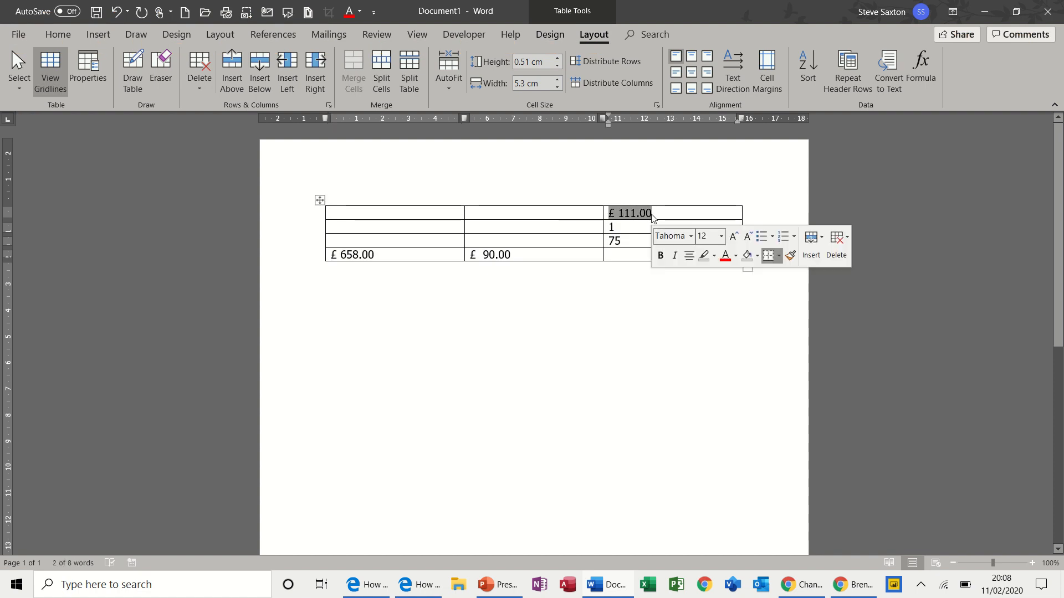
{"action": "key", "text": "F9"}
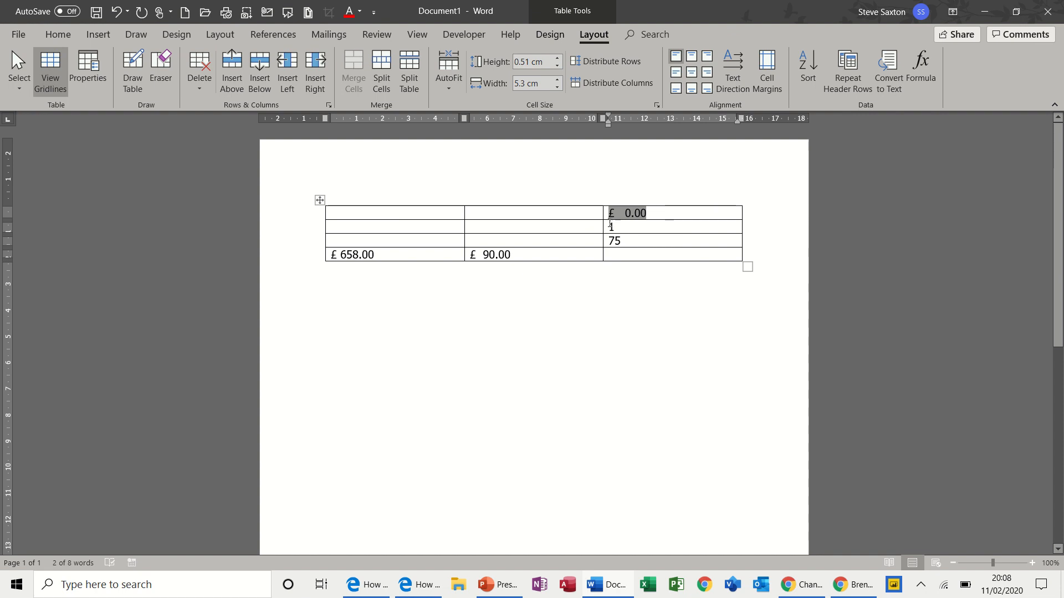
{"action": "left_click_drag", "start_coordinate": [610, 224], "coordinate": [620, 241]}
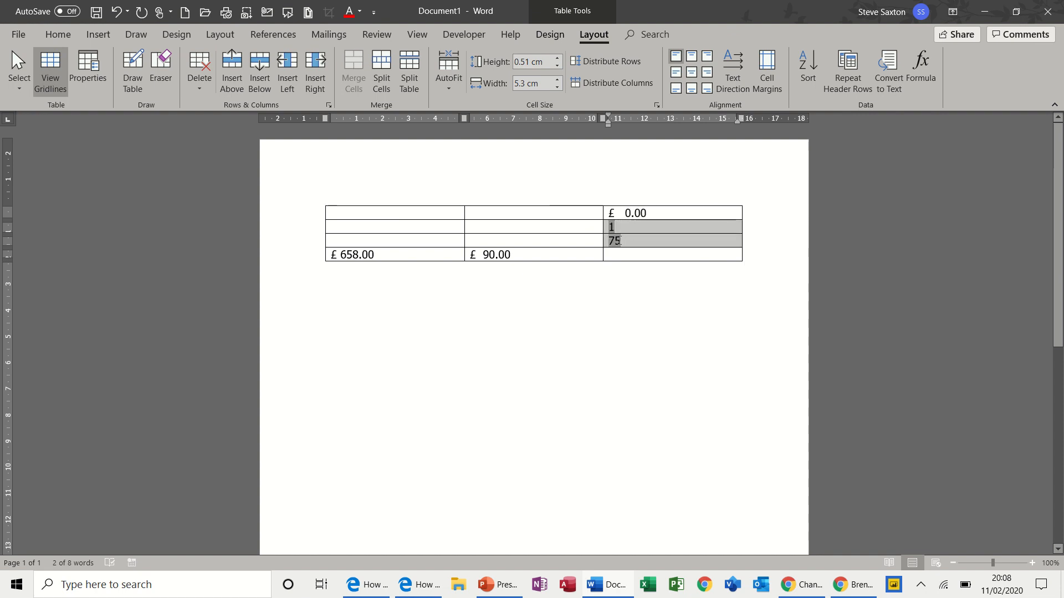
{"action": "key", "text": "F9"}
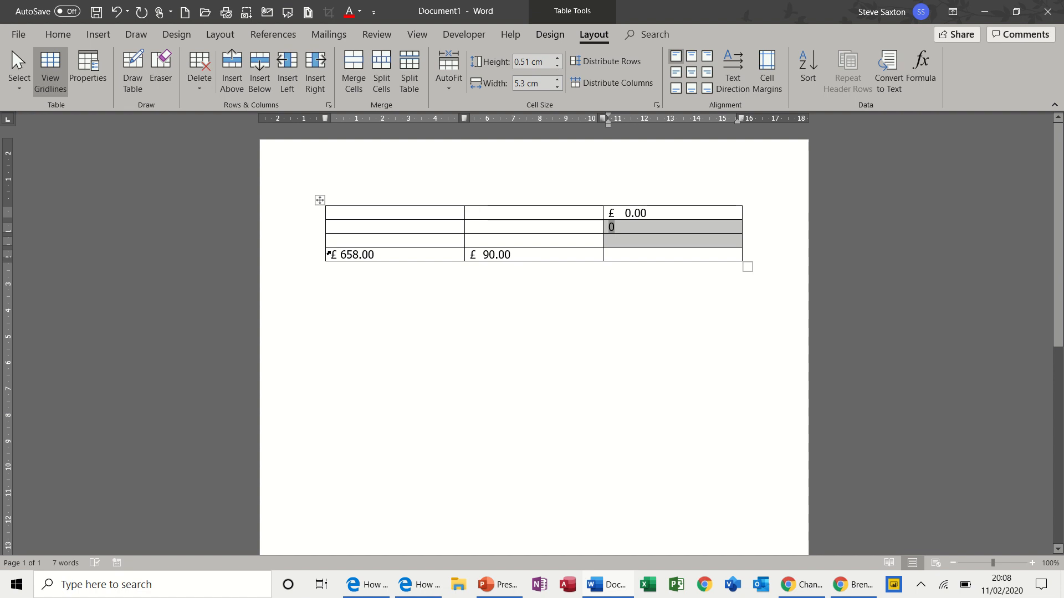
{"action": "left_click_drag", "start_coordinate": [331, 254], "coordinate": [500, 259]}
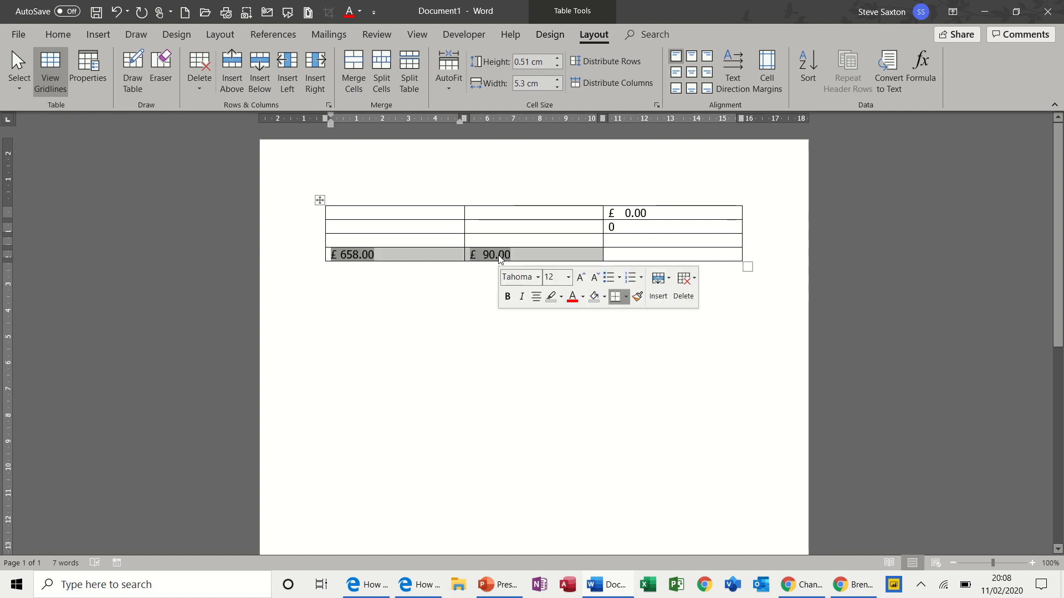
{"action": "key", "text": "F9"}
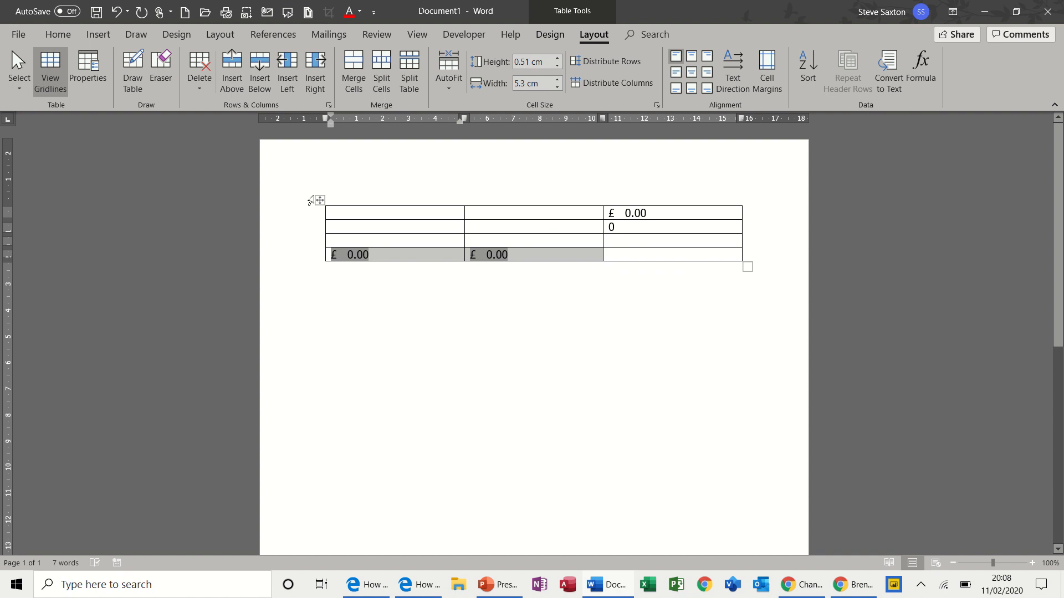
Enter 34, 44 and 4 in the first column's top three cells and update that column's total.
{"action": "left_click", "coordinate": [349, 215]}
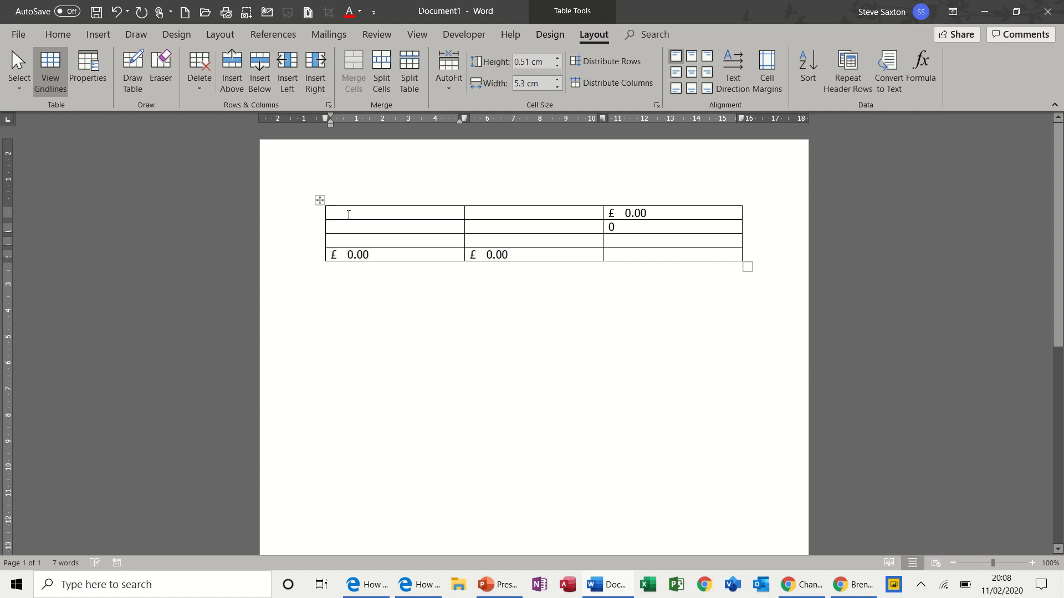
{"action": "type", "text": "34"}
{"action": "key", "text": "Down"}
{"action": "type", "text": "44"}
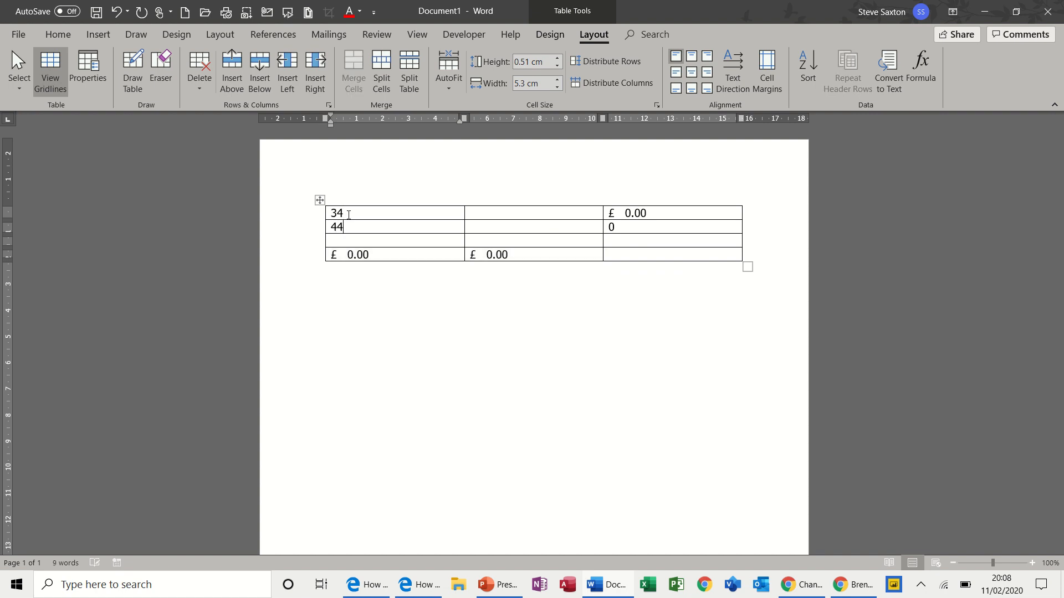
{"action": "key", "text": "Down"}
{"action": "type", "text": "4"}
{"action": "key", "text": "Down"}
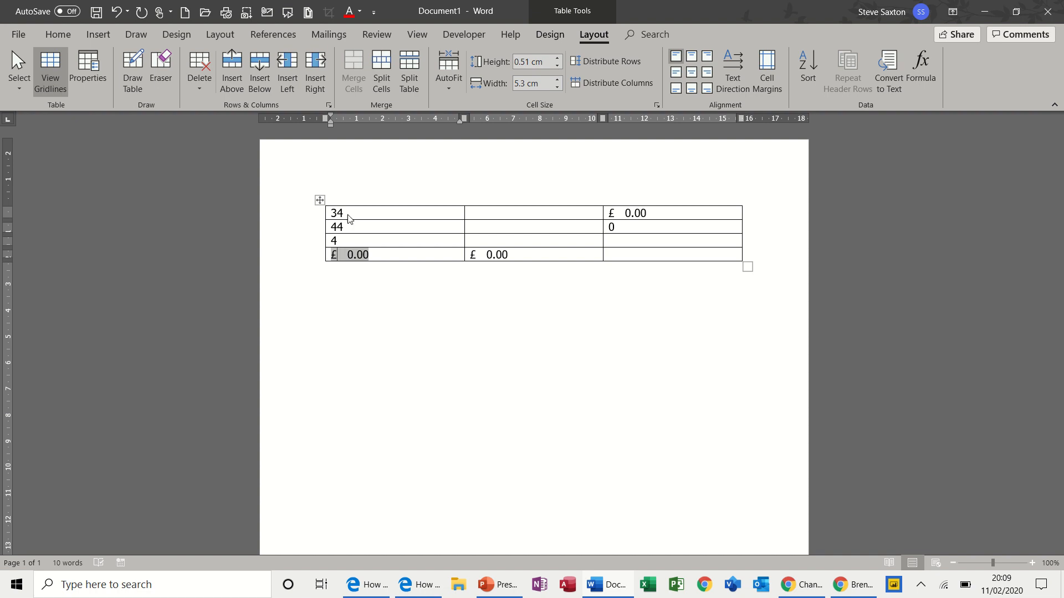
{"action": "key", "text": "F9"}
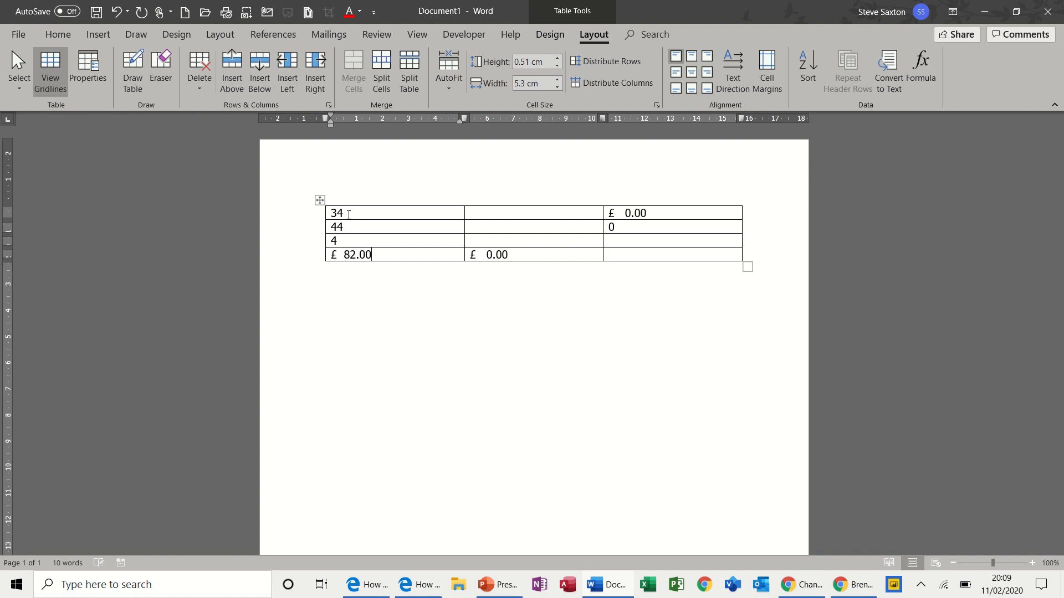
Enter 34, 44 and 44 in the second column's top three cells and update that column's total.
{"action": "left_click", "coordinate": [499, 216]}
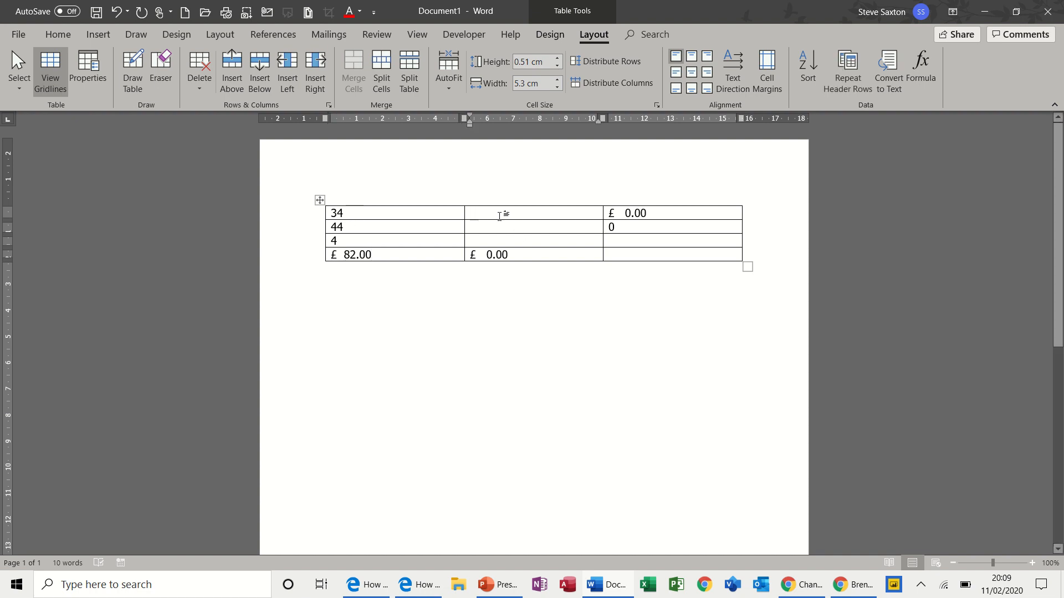
{"action": "type", "text": "34"}
{"action": "key", "text": "Down"}
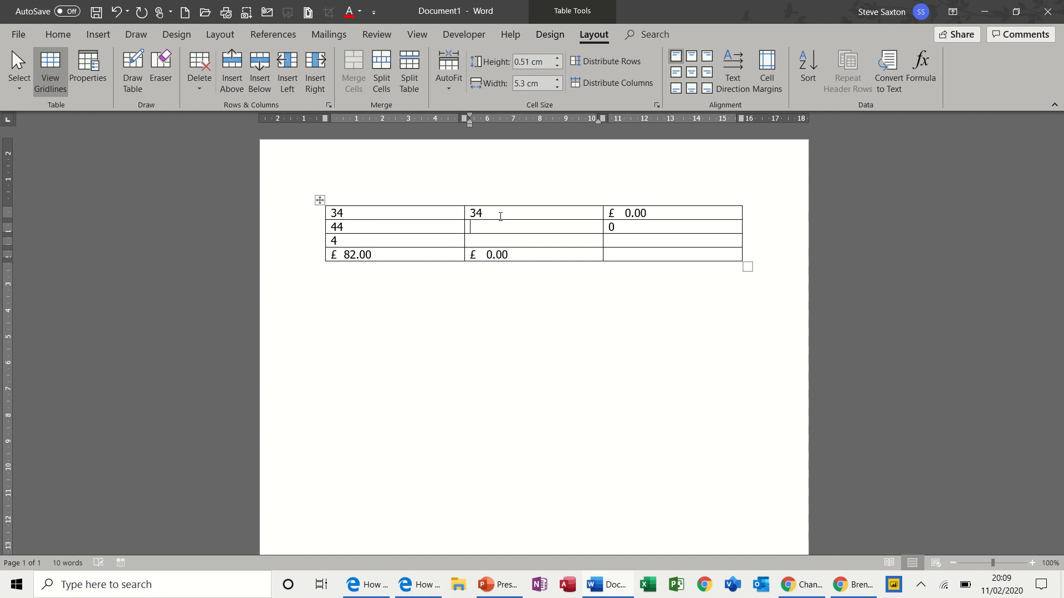
{"action": "type", "text": "4444"}
{"action": "key", "text": "Down"}
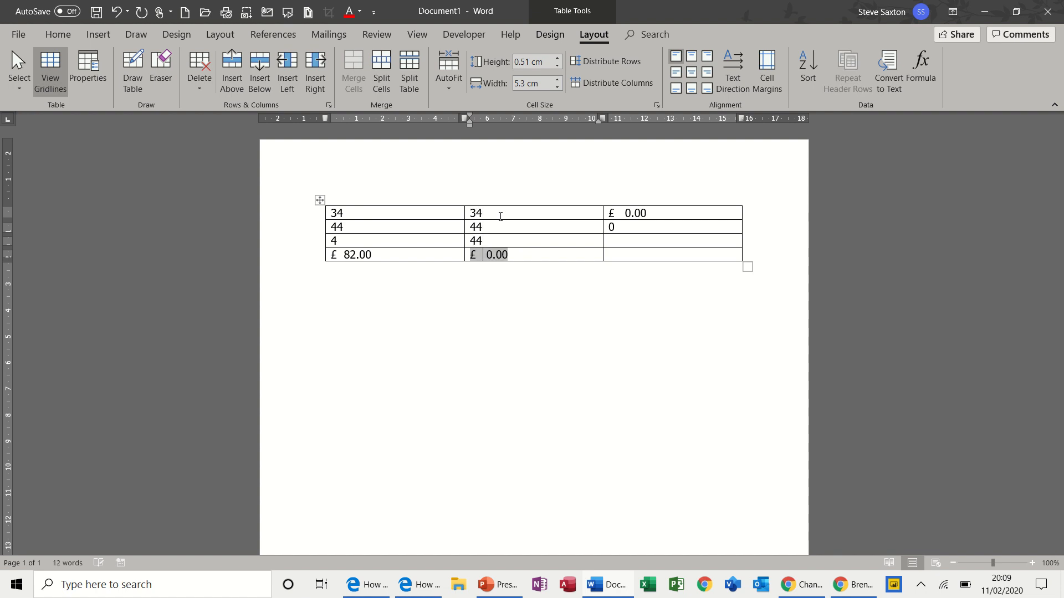
{"action": "key", "text": "F9"}
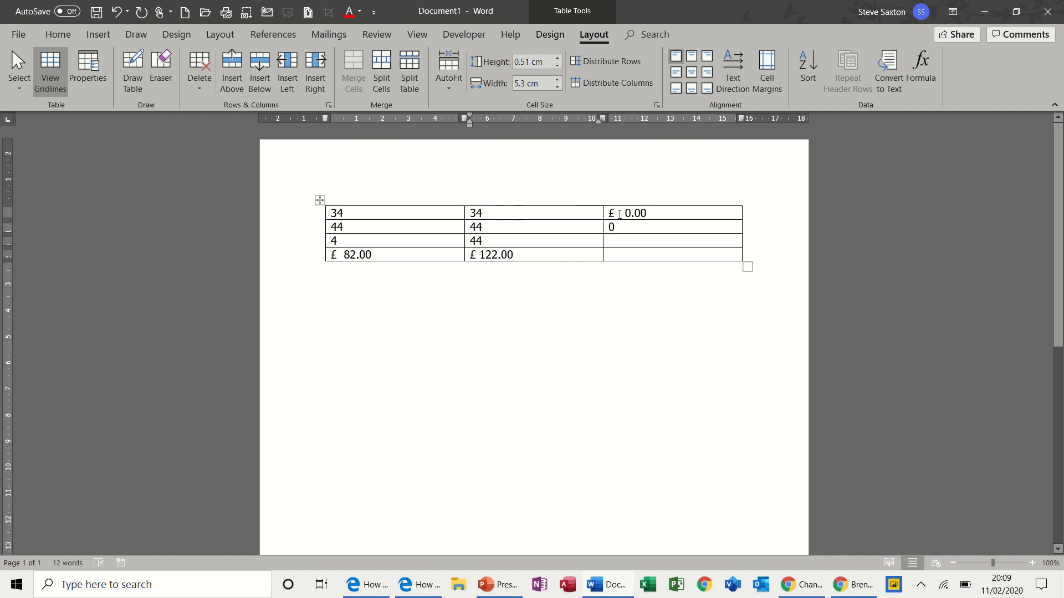
Review the IF formula in the third column's second row, leaving it as it is.
{"action": "left_click_drag", "start_coordinate": [619, 214], "coordinate": [647, 214]}
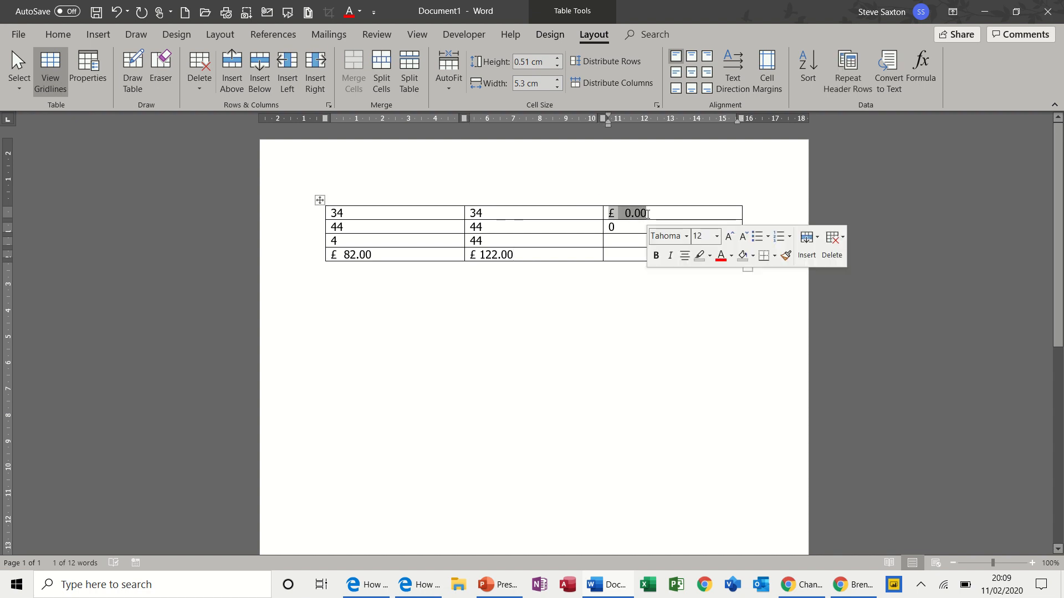
{"action": "left_click", "coordinate": [648, 214]}
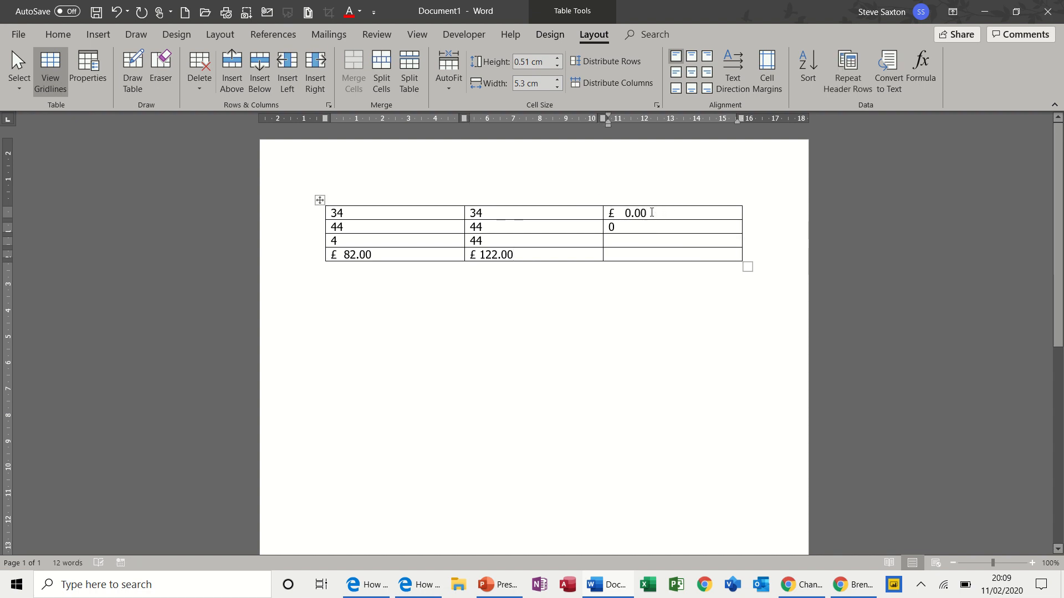
{"action": "left_click_drag", "start_coordinate": [650, 214], "coordinate": [609, 215]}
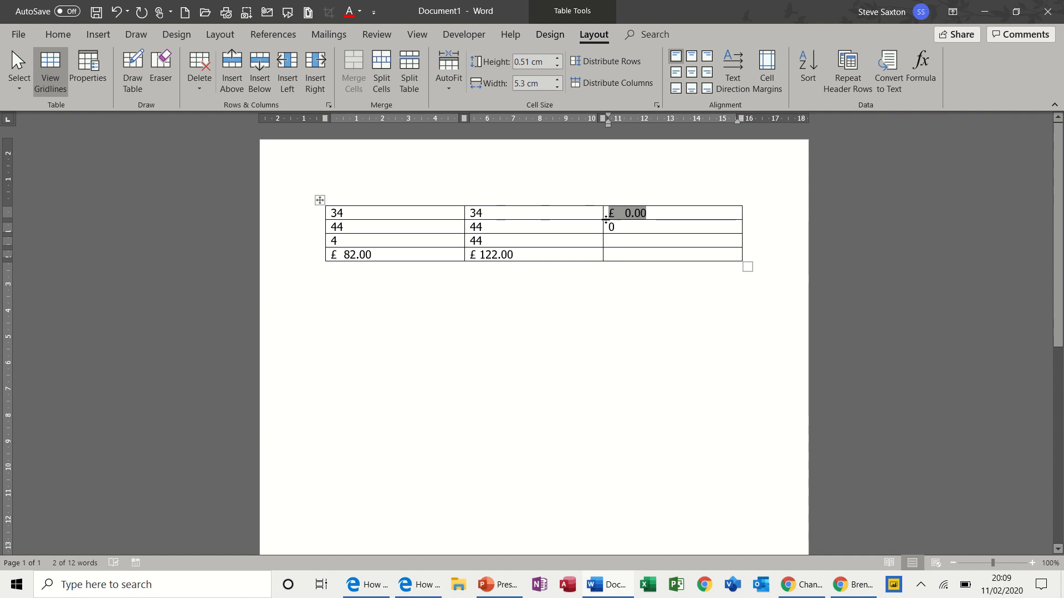
{"action": "mouse_move", "coordinate": [623, 214]}
{"action": "left_mouse_down"}
{"action": "mouse_move", "coordinate": [654, 215]}
{"action": "mouse_move", "coordinate": [610, 216]}
{"action": "left_mouse_up"}
{"action": "left_click_drag", "start_coordinate": [615, 224], "coordinate": [606, 226]}
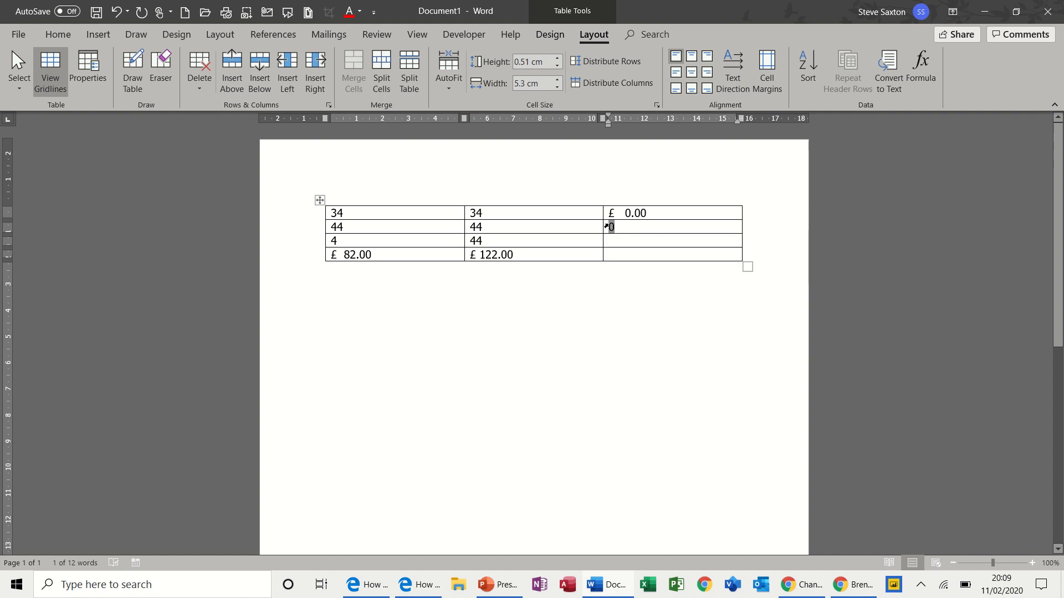
{"action": "left_click", "coordinate": [614, 227]}
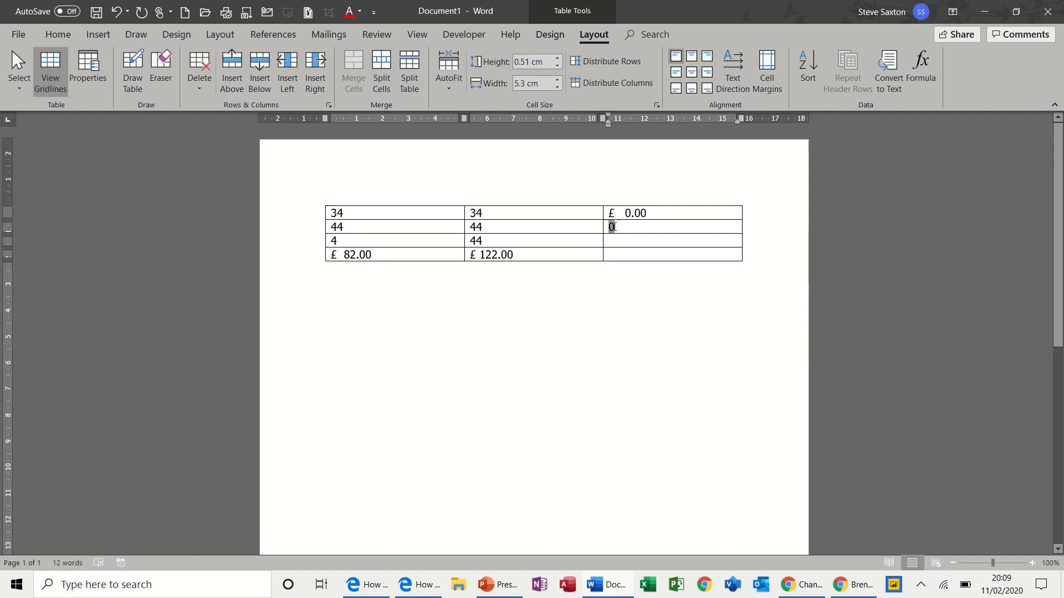
{"action": "left_click", "coordinate": [913, 63]}
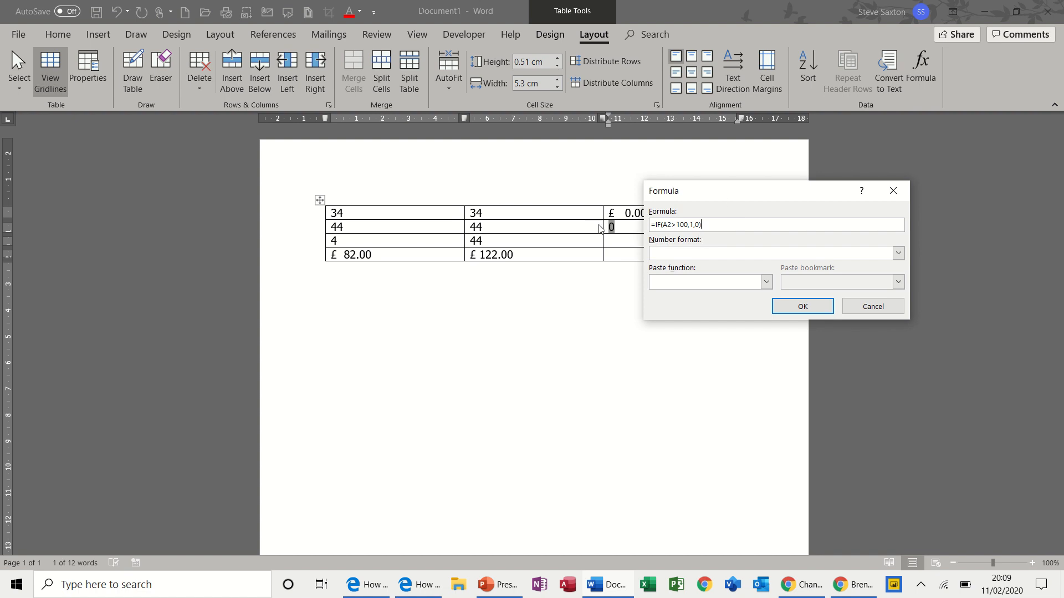
{"action": "left_click", "coordinate": [793, 306]}
Set the first column's second-row value to 444 and update the IF result in that row.
{"action": "left_click", "coordinate": [379, 225]}
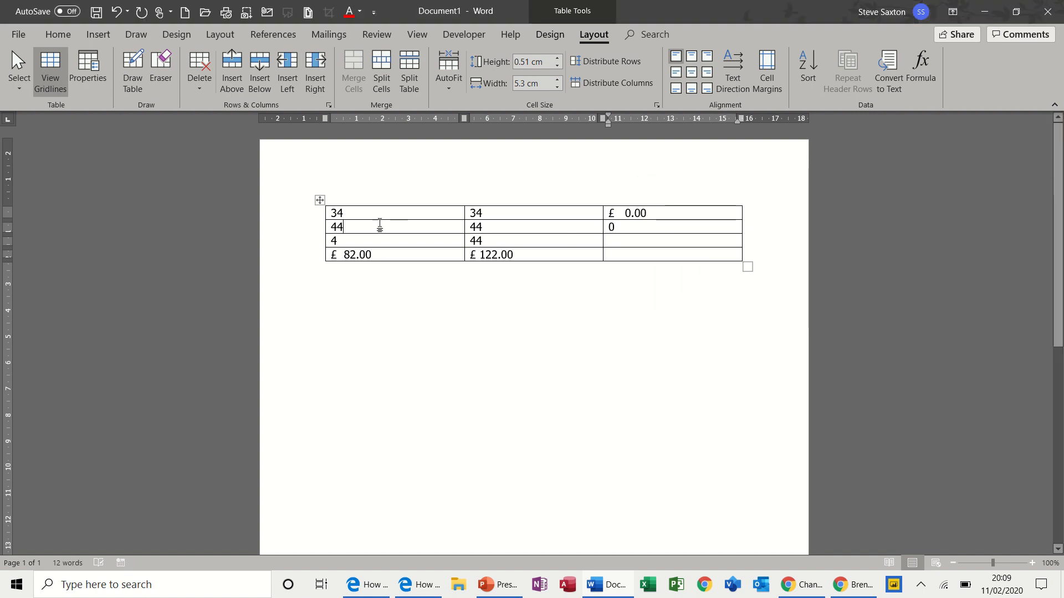
{"action": "type", "text": "4"}
{"action": "double_click", "coordinate": [611, 227]}
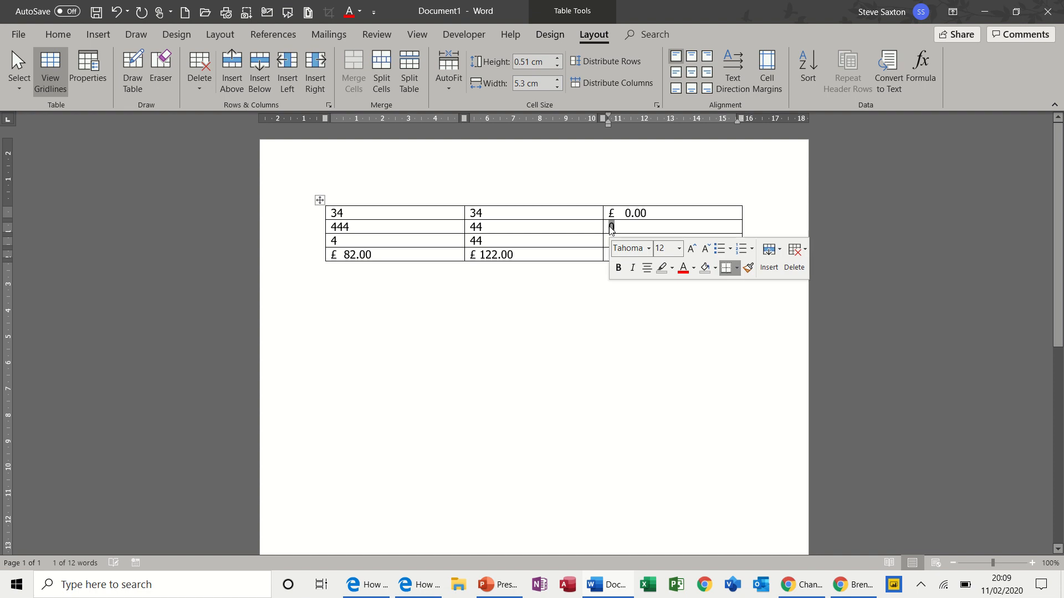
{"action": "key", "text": "F9"}
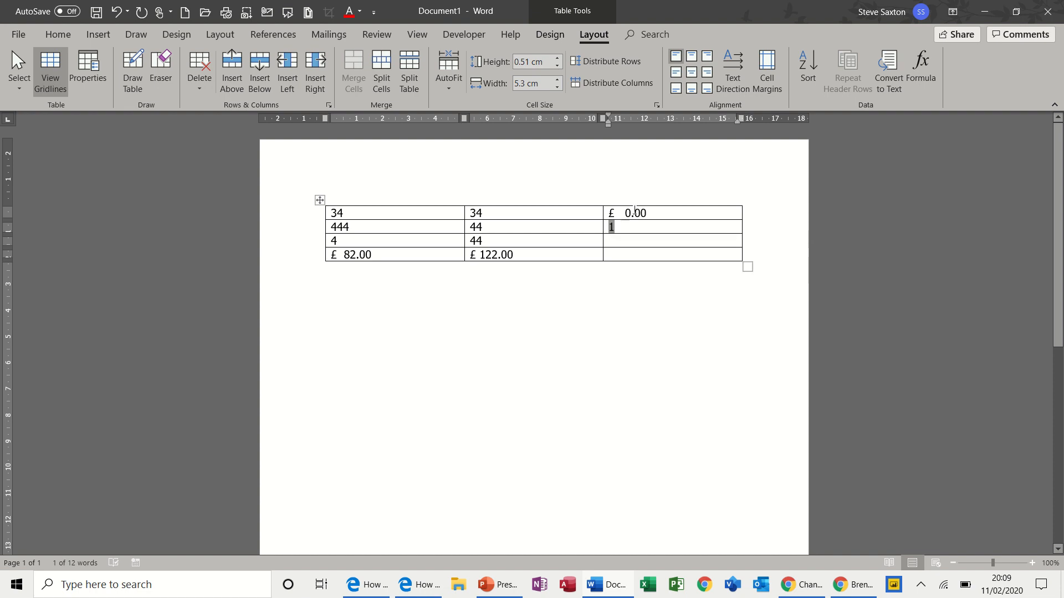
Review the subtraction formula in the first row's third cell, leaving its formula and number format as they are.
{"action": "left_click_drag", "start_coordinate": [647, 212], "coordinate": [611, 212]}
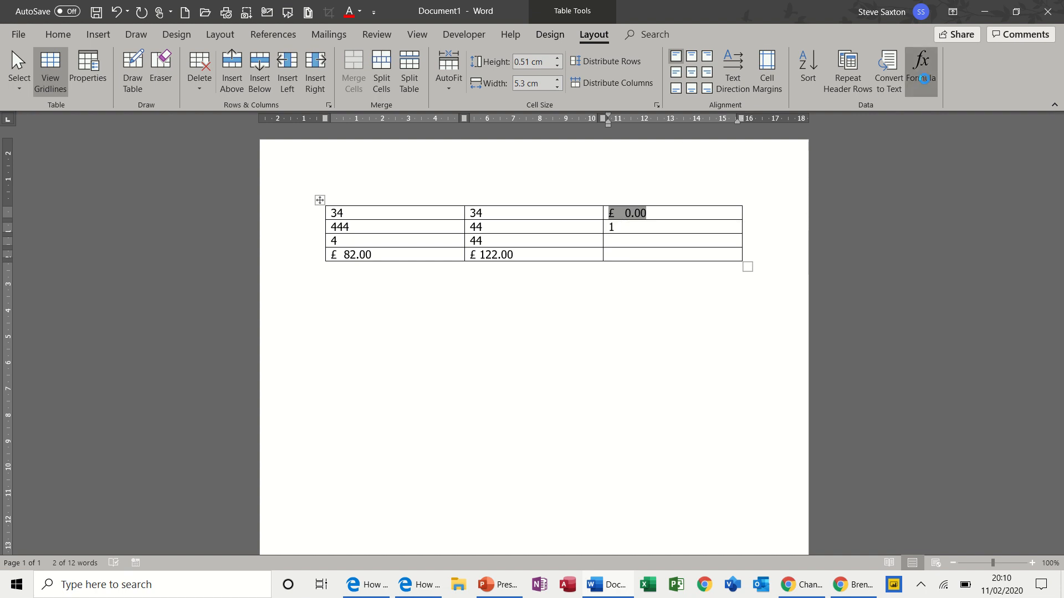
{"action": "left_click", "coordinate": [921, 69]}
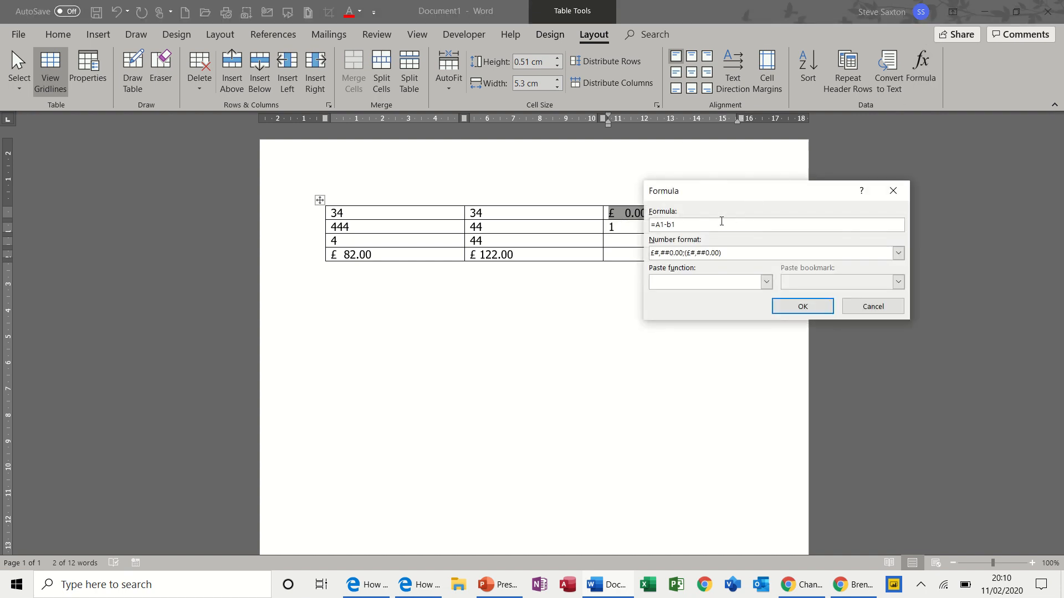
{"action": "left_click_drag", "start_coordinate": [737, 199], "coordinate": [525, 314]}
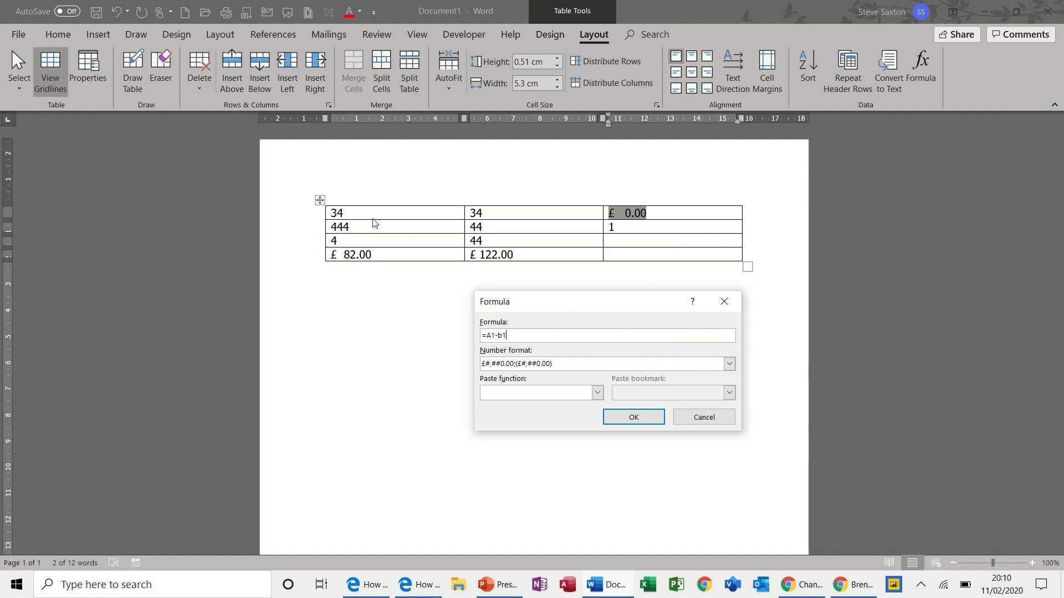
{"action": "left_click", "coordinate": [637, 416]}
Set the first row's first value to 344 and update the subtraction result in that row.
{"action": "left_click", "coordinate": [355, 211]}
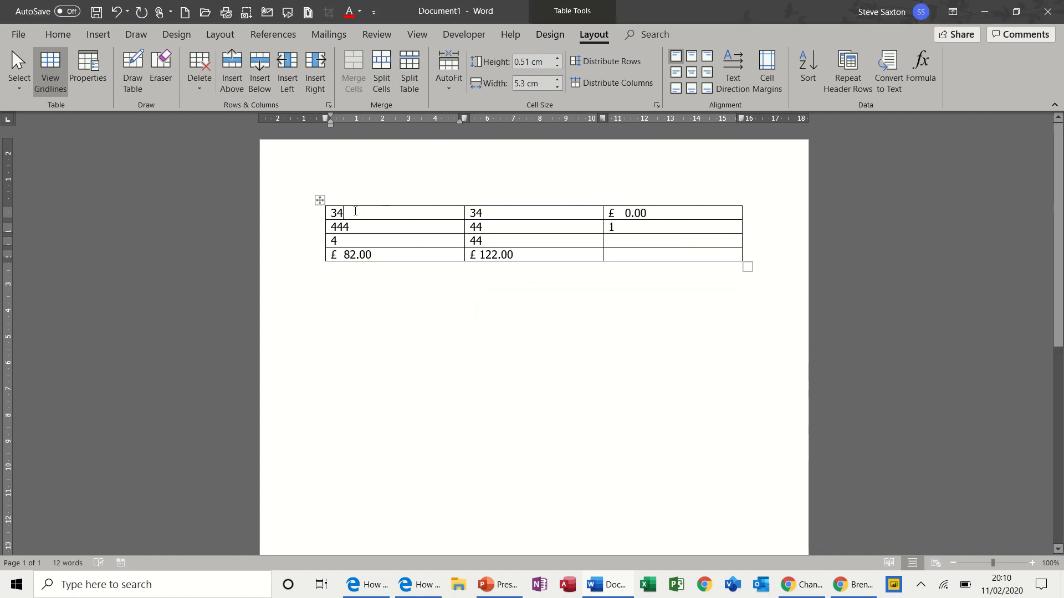
{"action": "type", "text": "4"}
{"action": "left_click_drag", "start_coordinate": [648, 215], "coordinate": [610, 218]}
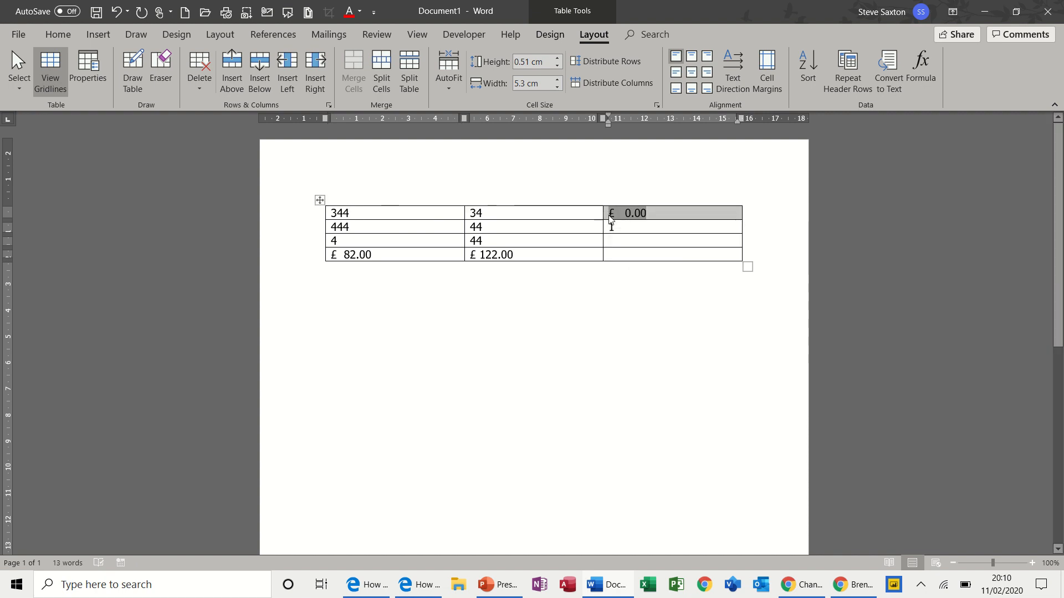
{"action": "left_click", "coordinate": [613, 215]}
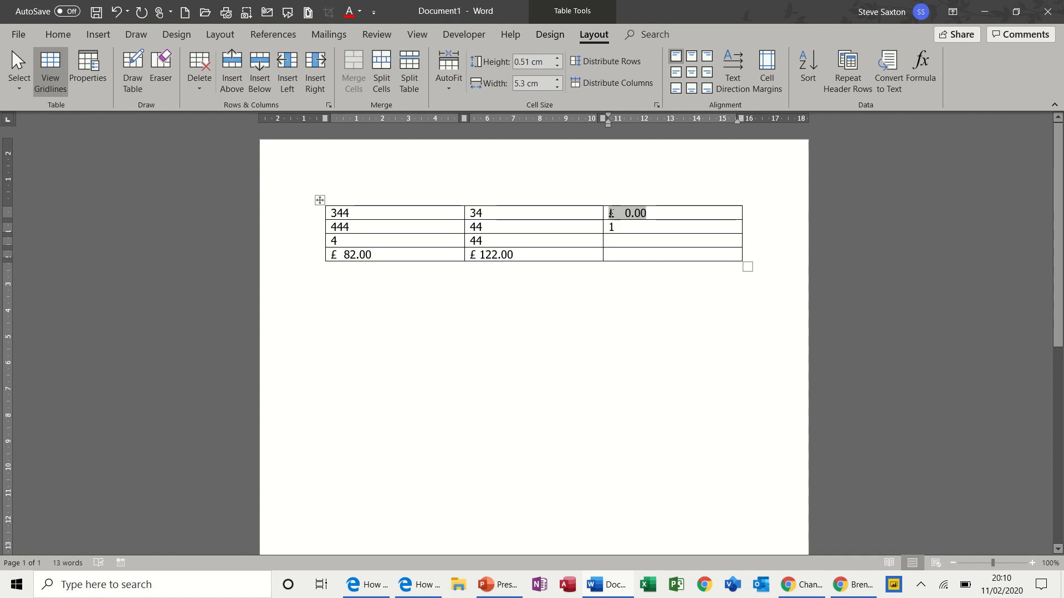
{"action": "left_click_drag", "start_coordinate": [610, 214], "coordinate": [645, 218]}
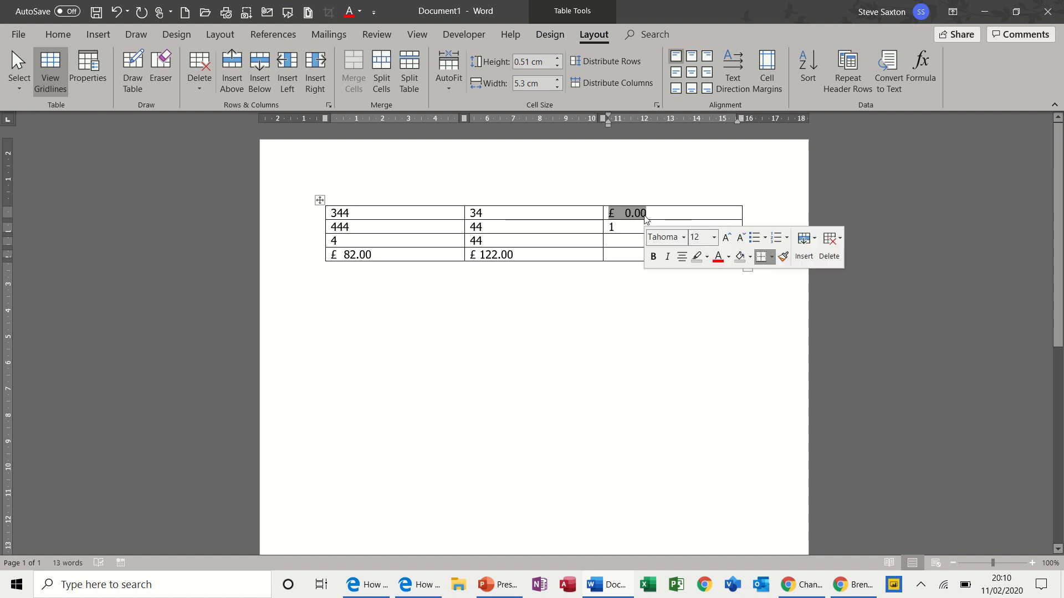
{"action": "key", "text": "F9"}
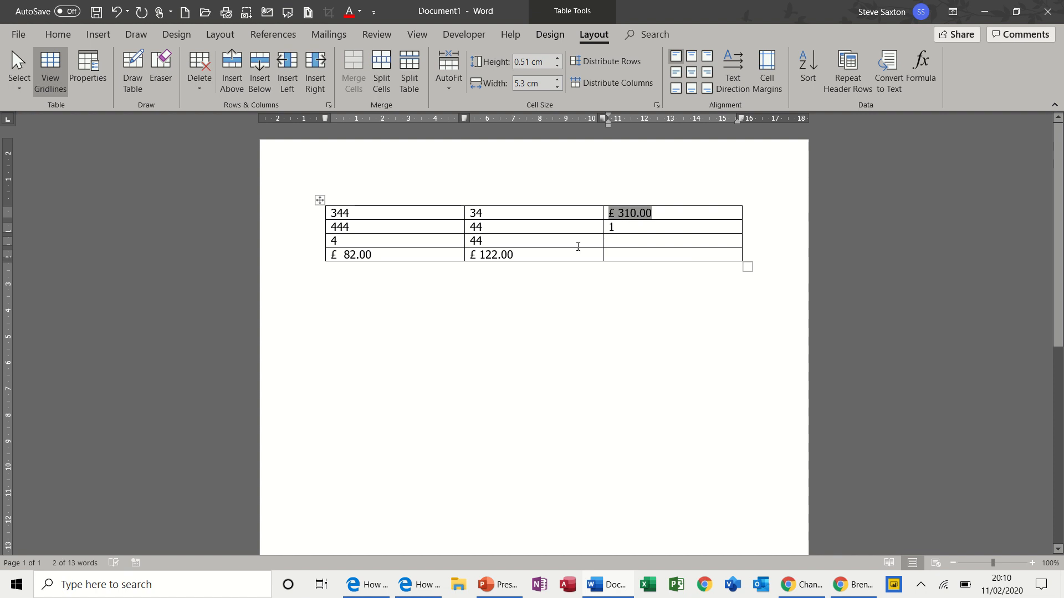
{"action": "left_click", "coordinate": [545, 246]}
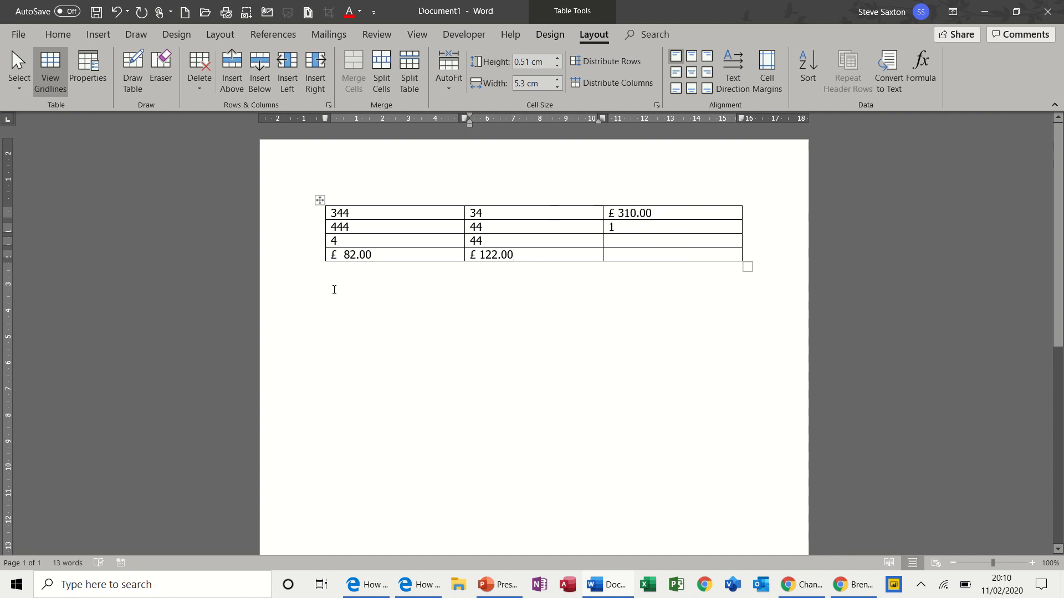
Write the line "Income 200" below the table.
{"action": "left_click", "coordinate": [334, 290]}
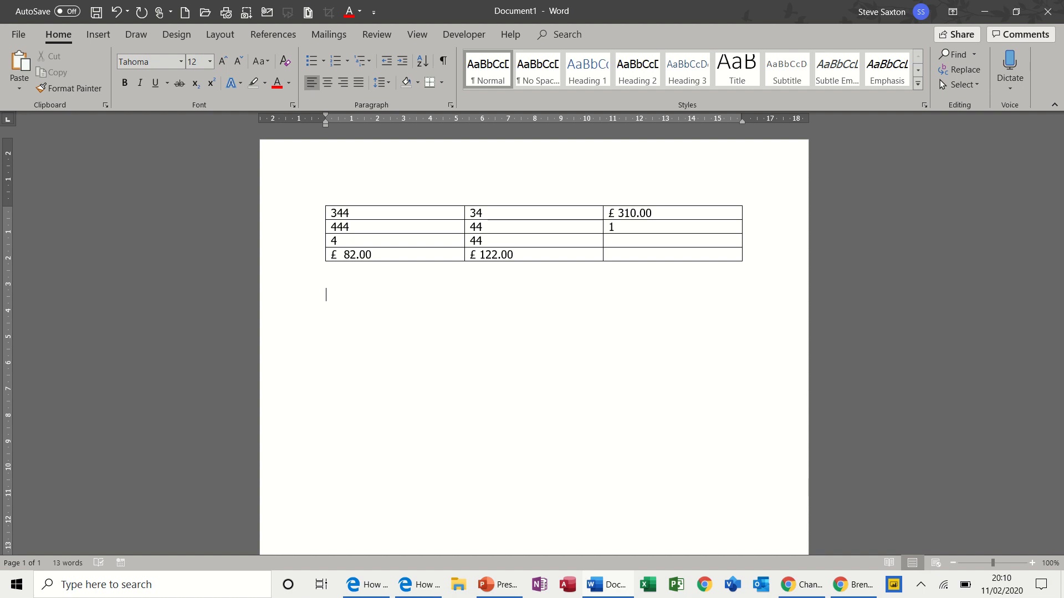
{"action": "type", "text": "Income"}
{"action": "type", "text": "200"}
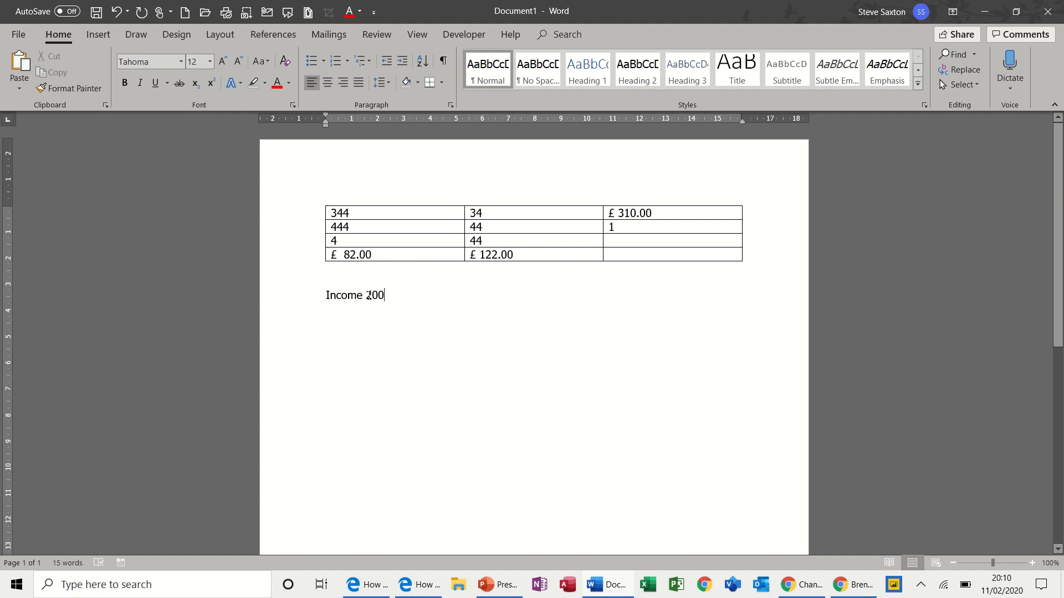
Bookmark the number 200 in the Income line with the name income.
{"action": "left_click_drag", "start_coordinate": [366, 295], "coordinate": [385, 295]}
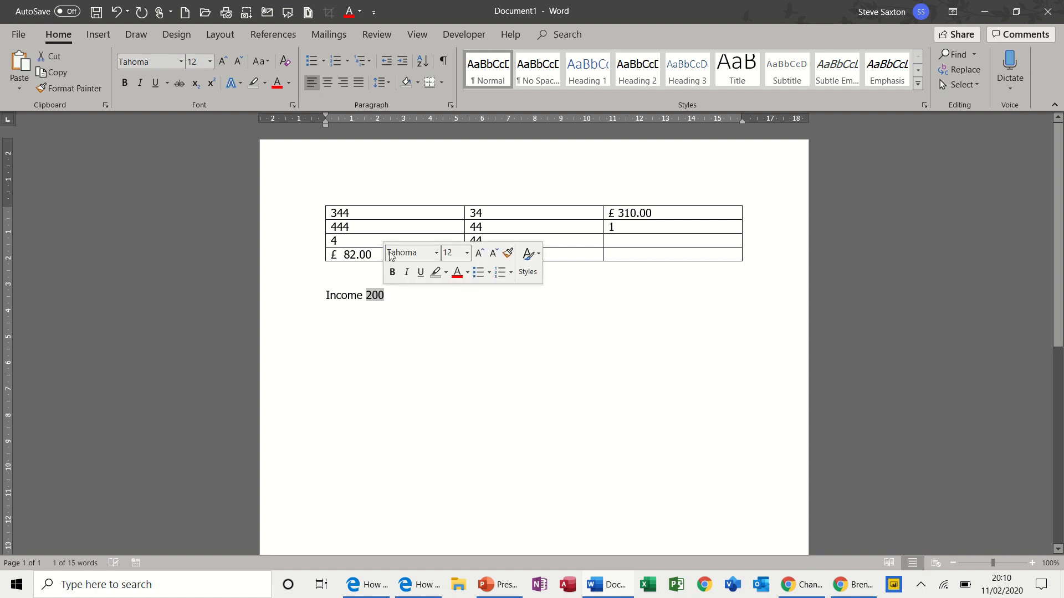
{"action": "left_click", "coordinate": [94, 35]}
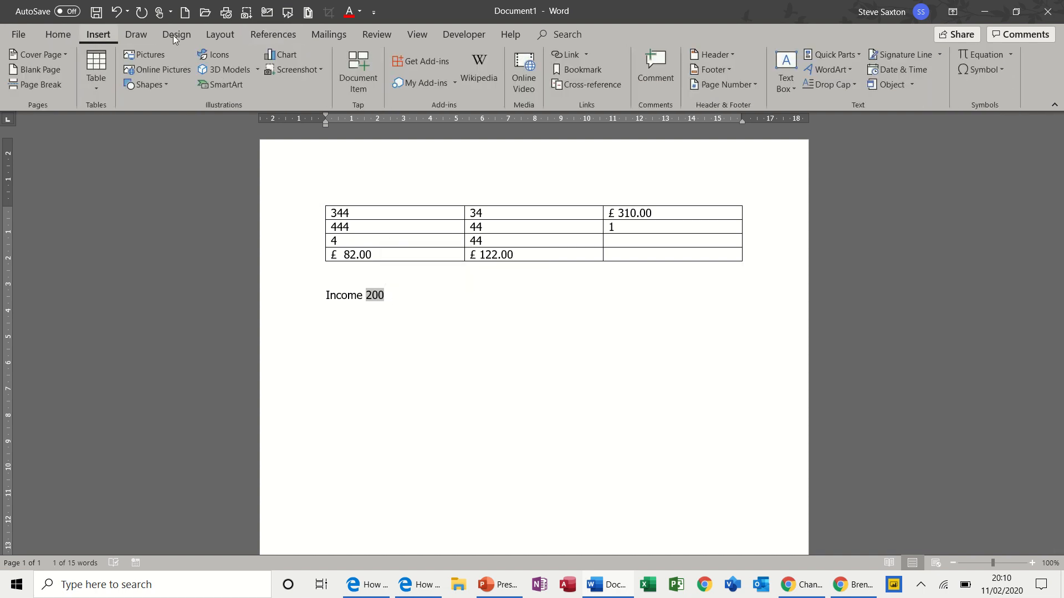
{"action": "left_click", "coordinate": [582, 69]}
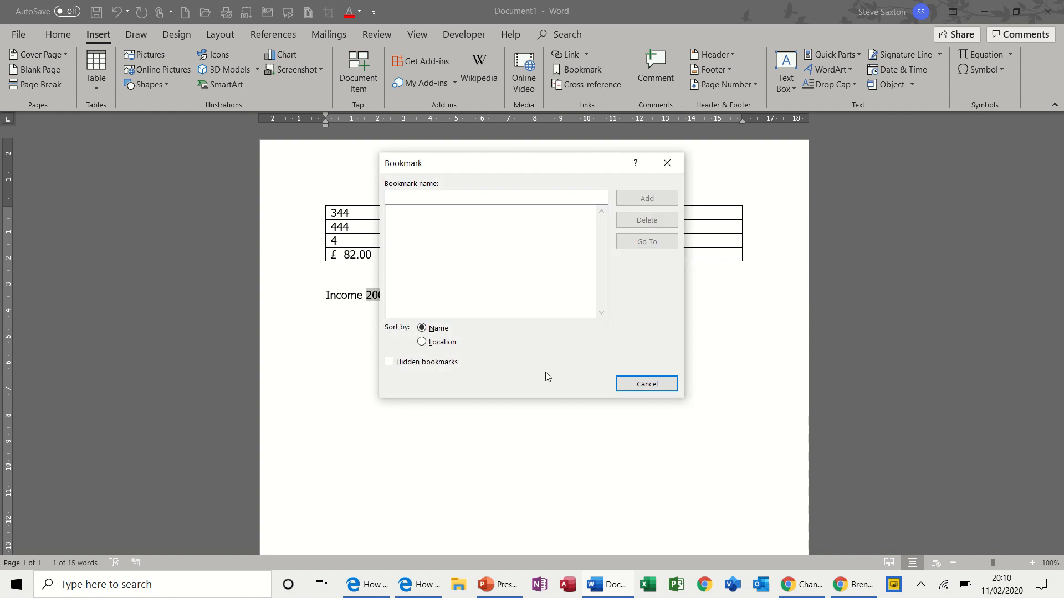
{"action": "type", "text": "income"}
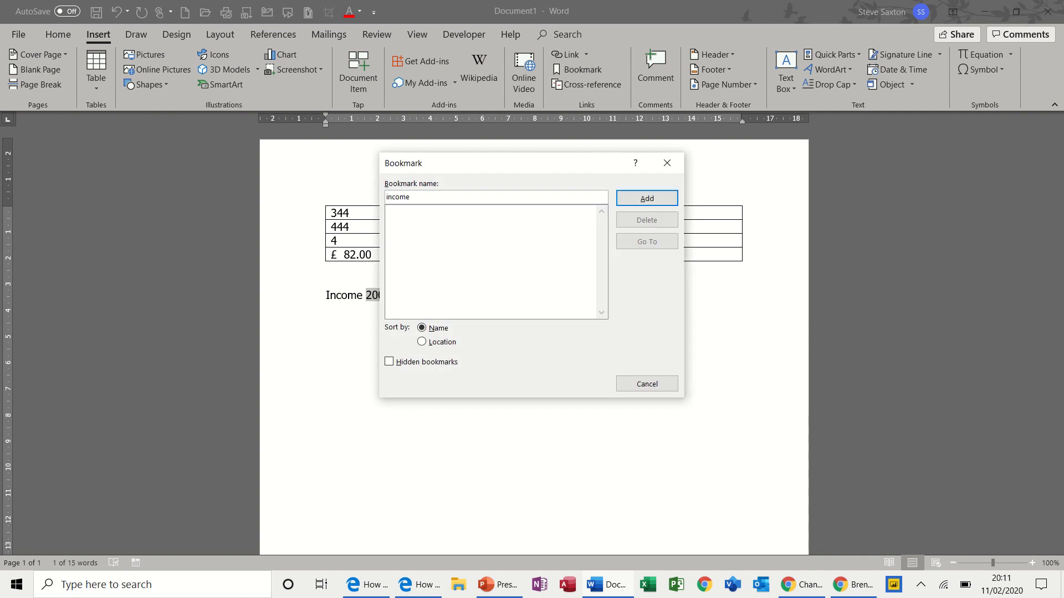
{"action": "left_click", "coordinate": [660, 197]}
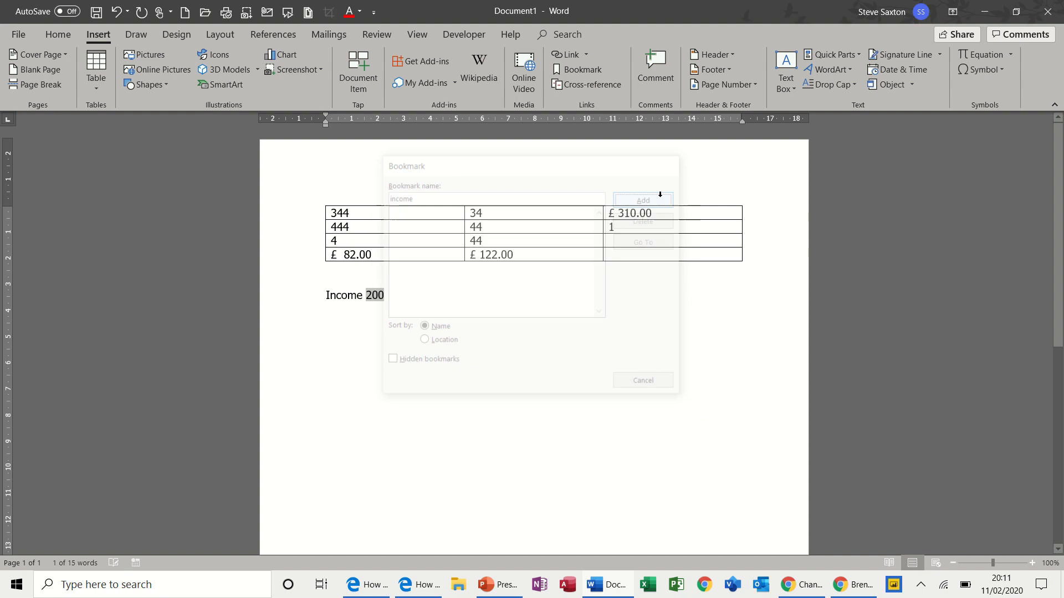
Insert a formula field after the 200 in the Income line that calculates =income*1.1 from the income bookmark.
{"action": "left_click", "coordinate": [459, 298]}
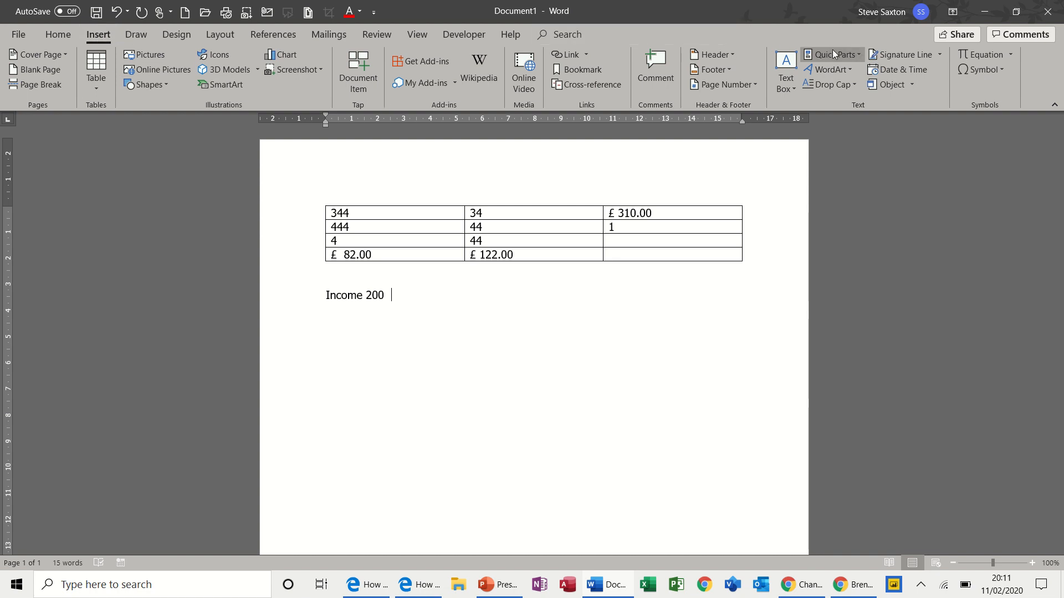
{"action": "left_click", "coordinate": [858, 54]}
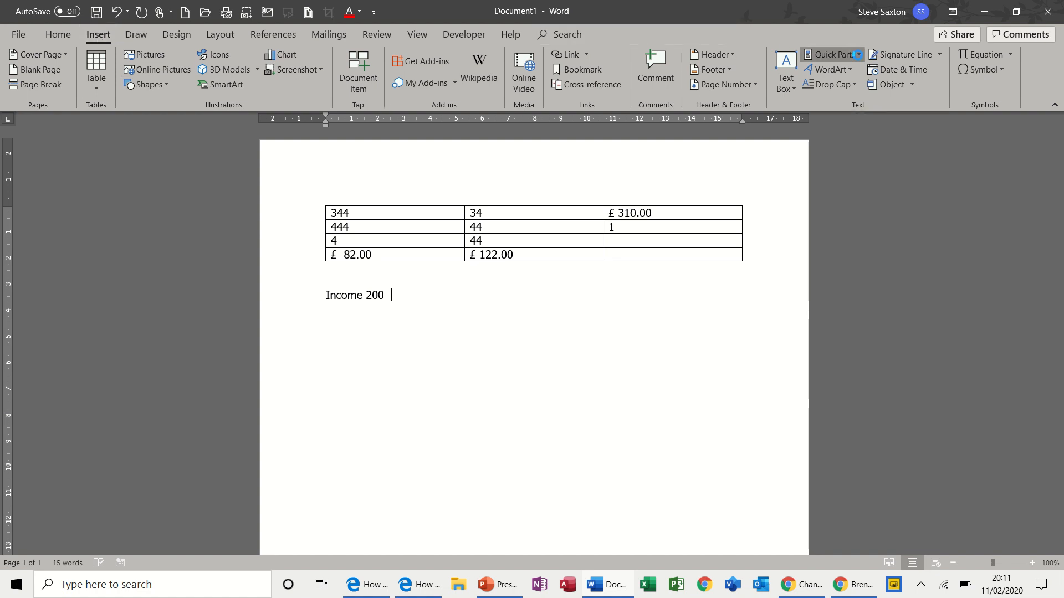
{"action": "left_click", "coordinate": [852, 105]}
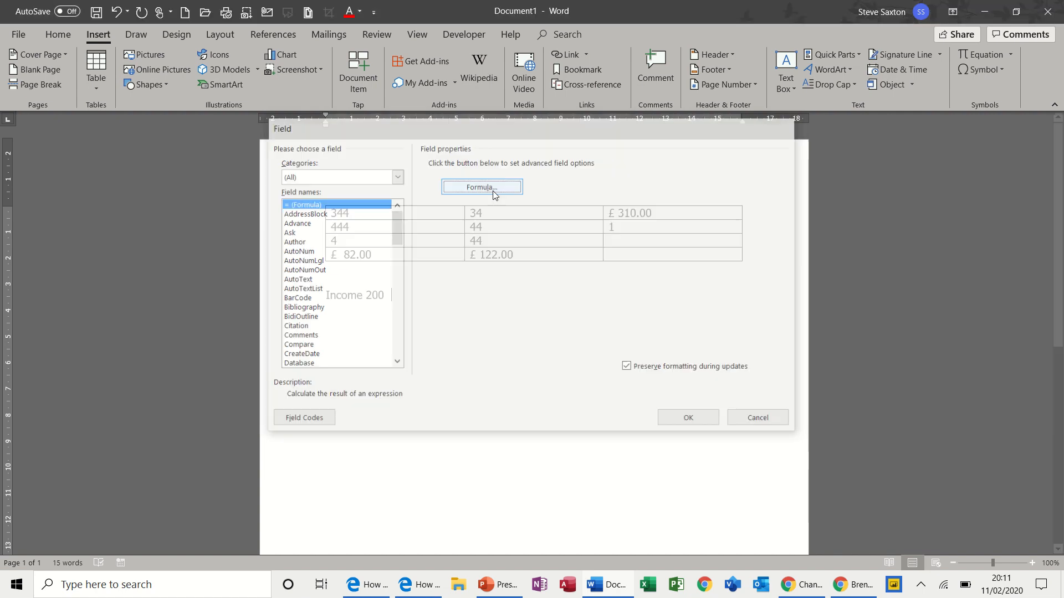
{"action": "left_click", "coordinate": [492, 189]}
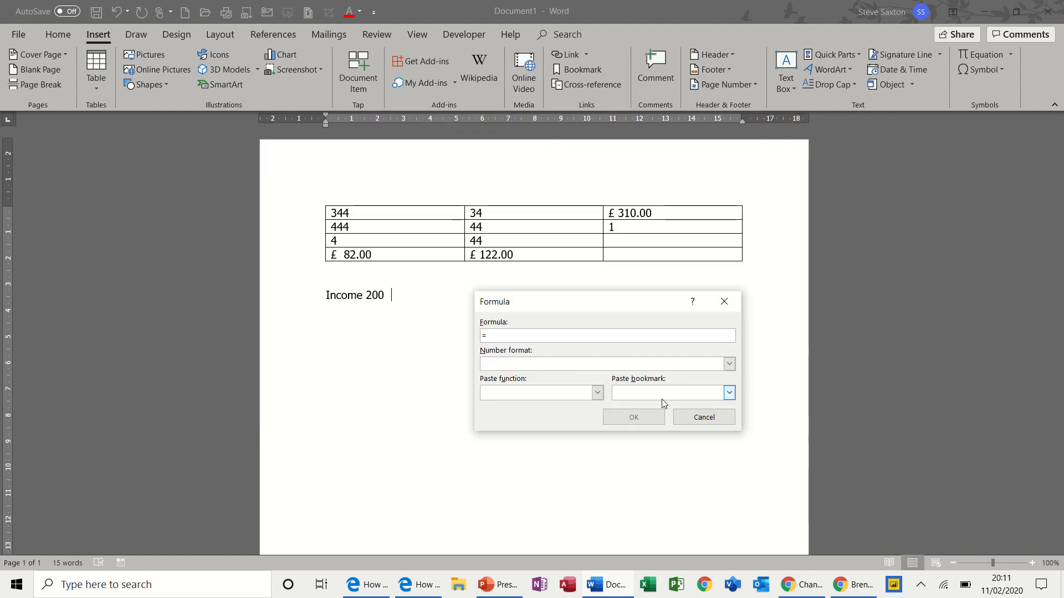
{"action": "left_click", "coordinate": [730, 392]}
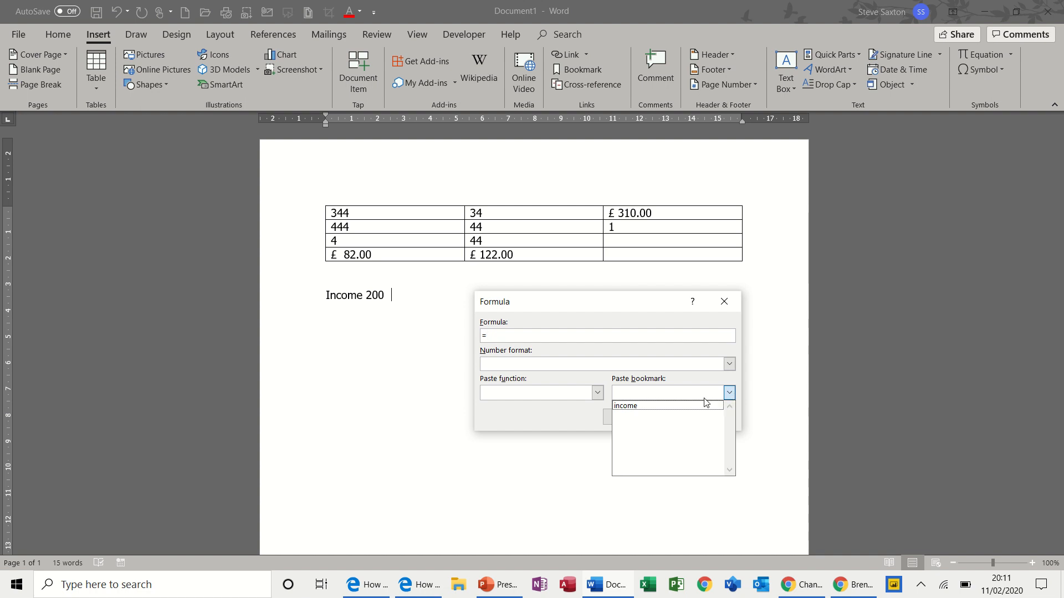
{"action": "left_click", "coordinate": [671, 409]}
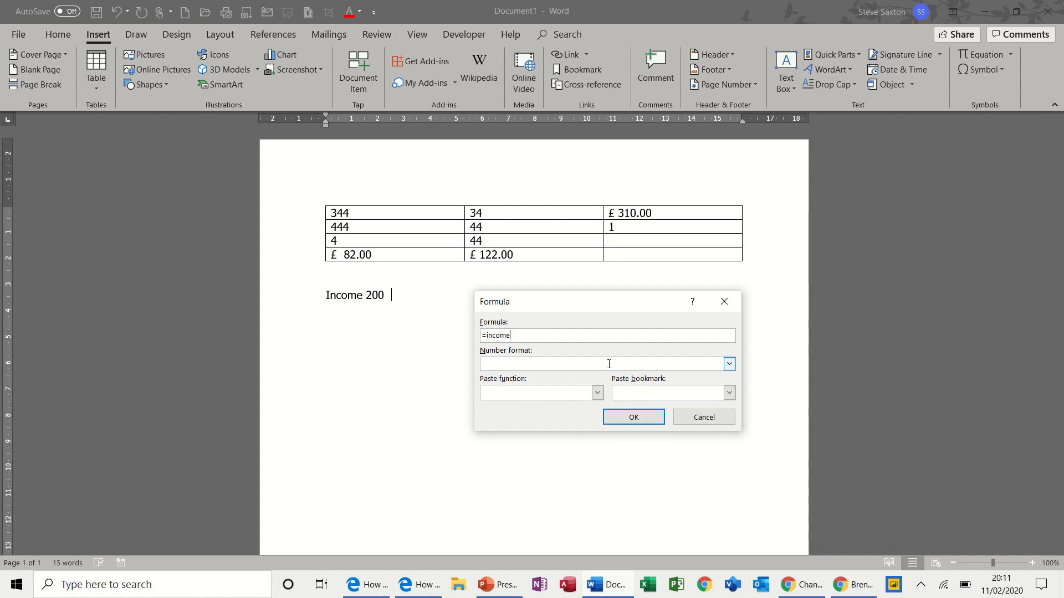
{"action": "type", "text": "*1.1"}
{"action": "left_click", "coordinate": [621, 417]}
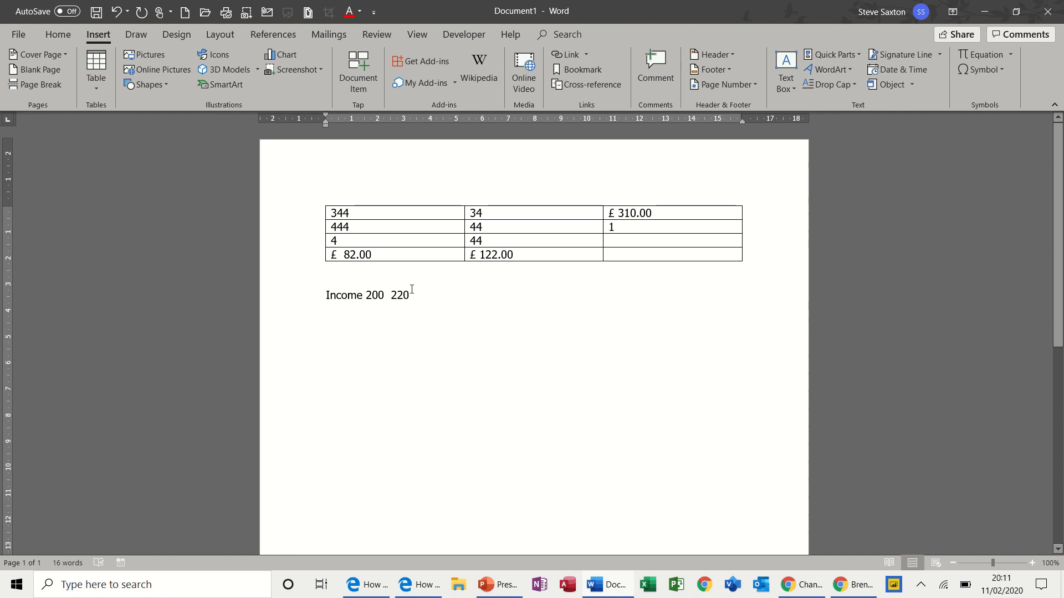
{"action": "key", "text": "Return"}
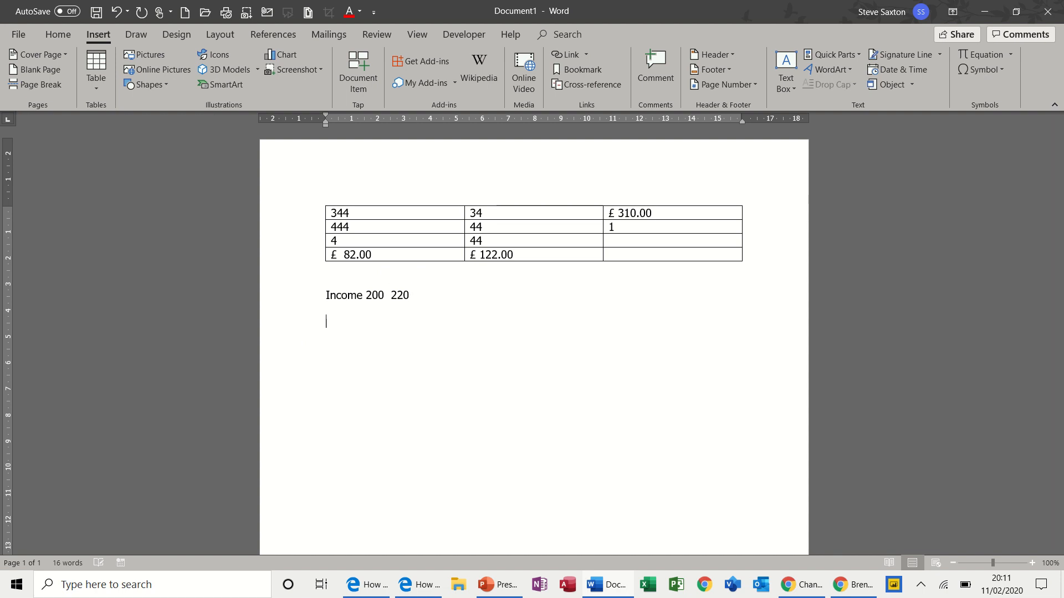
{"action": "type", "text": "intr"}
{"action": "key", "text": "BackSpace"}
{"action": "key", "text": "BackSpace"}
{"action": "key", "text": "BackSpace"}
{"action": "key", "text": "BackSpace"}
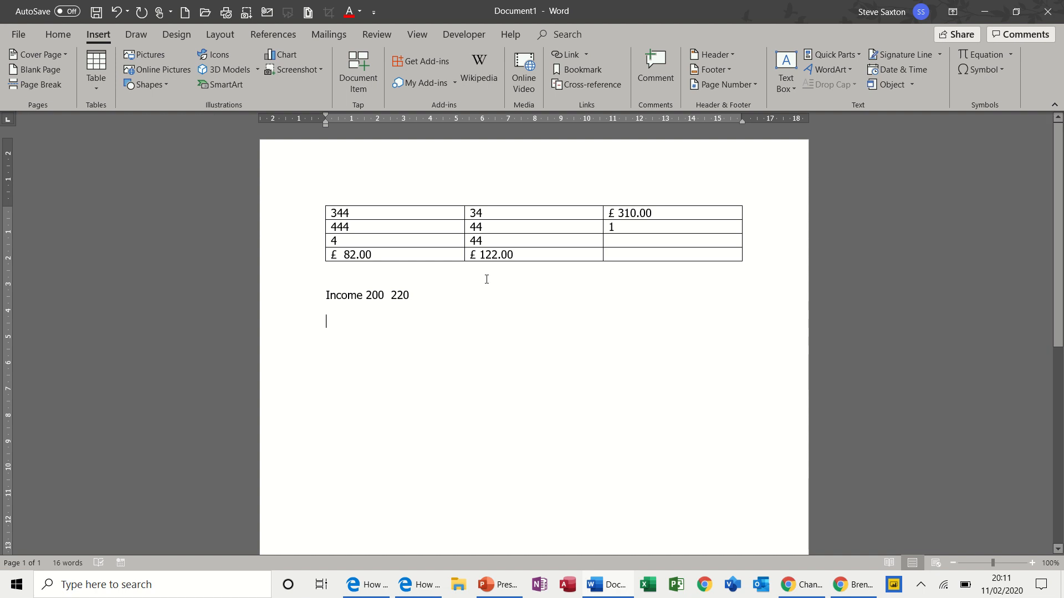
Set the bookmarked income number to 250 and update the formula field beside it.
{"action": "left_click_drag", "start_coordinate": [372, 295], "coordinate": [379, 296]}
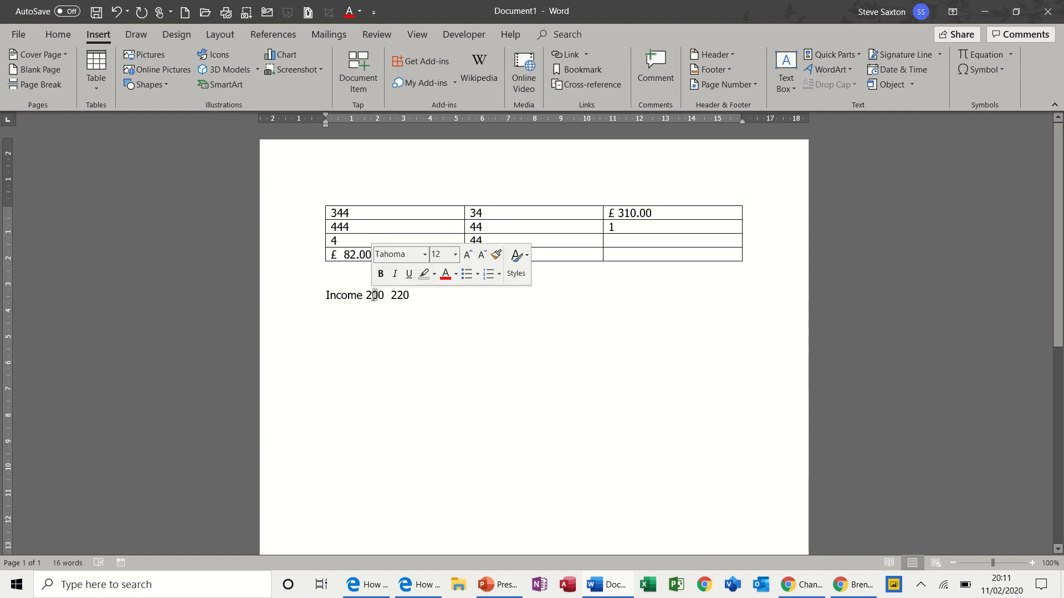
{"action": "type", "text": "5"}
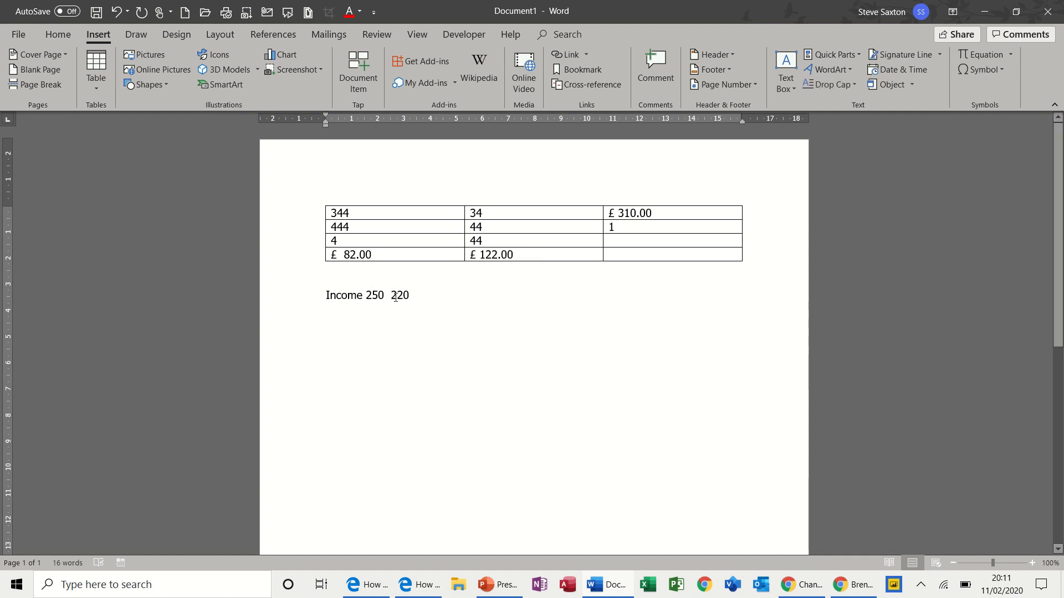
{"action": "double_click", "coordinate": [395, 296]}
{"action": "type", "text": "275"}
{"action": "left_click", "coordinate": [590, 226]}
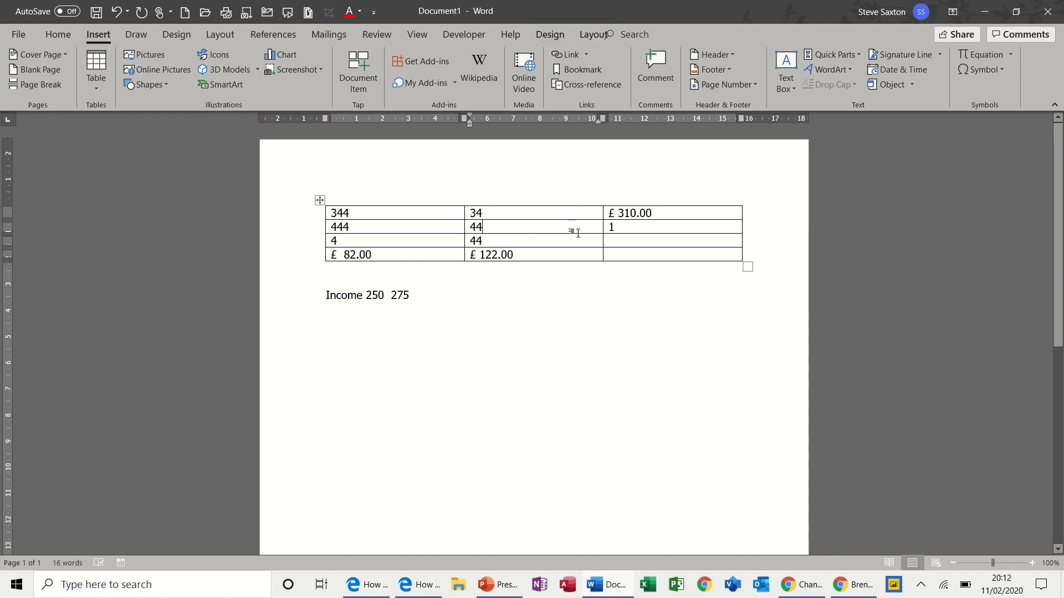
{"action": "double_click", "coordinate": [409, 295]}
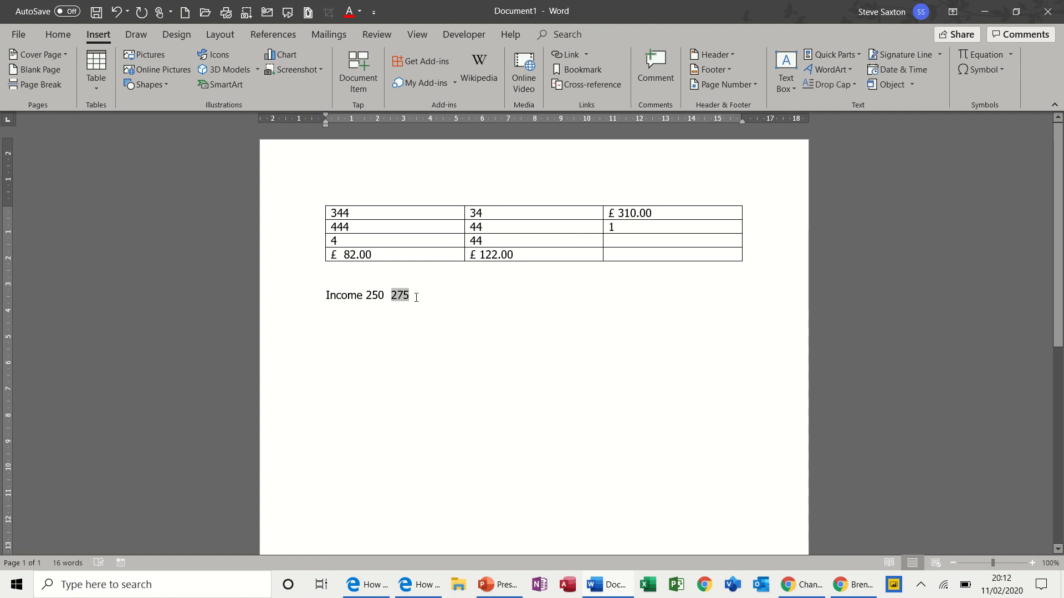
Write the line "Expense 350" below the Income line.
{"action": "left_click", "coordinate": [425, 298]}
{"action": "key", "text": "Return"}
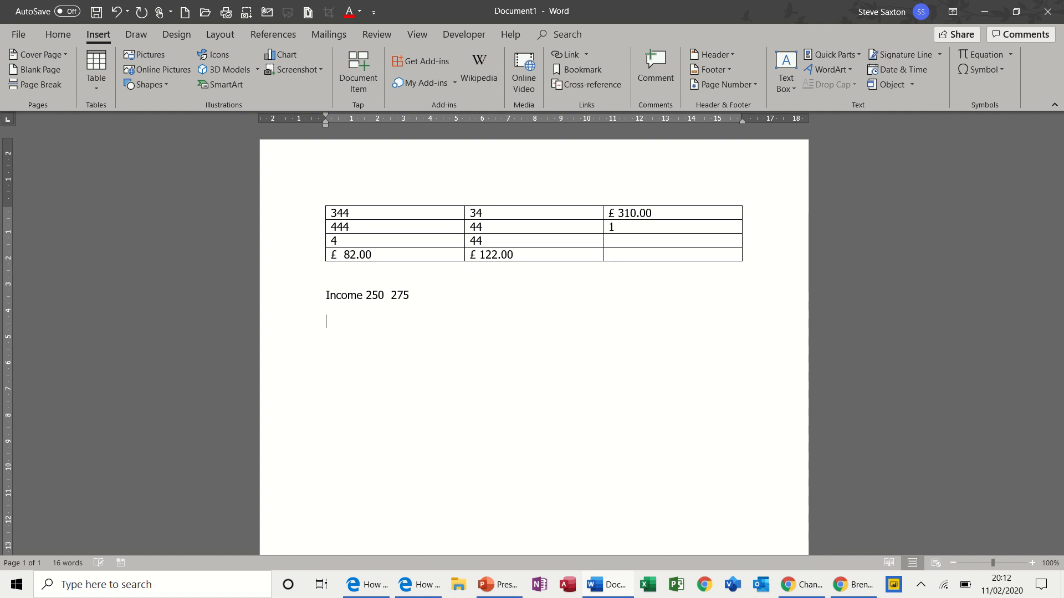
{"action": "type", "text": "Expense 350"}
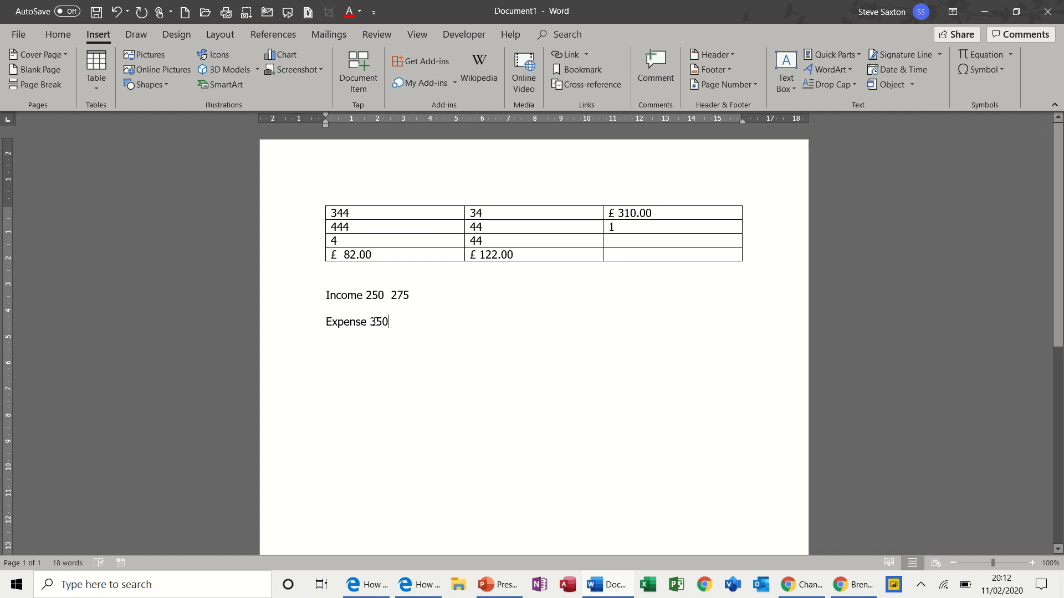
Bookmark the number 350 in the Expense line with the name expense.
{"action": "left_click_drag", "start_coordinate": [372, 321], "coordinate": [389, 321]}
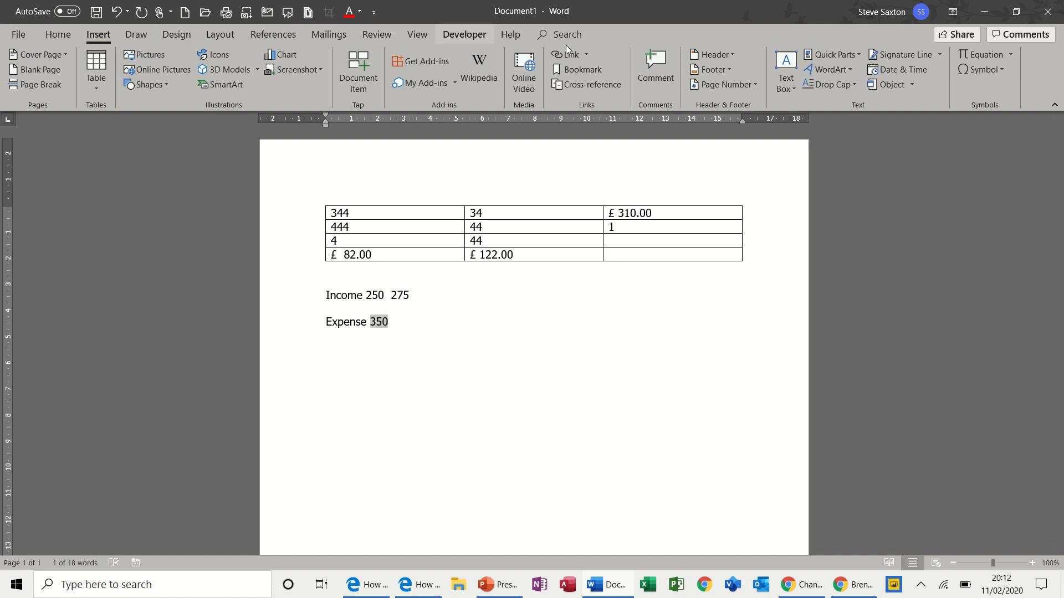
{"action": "left_click", "coordinate": [593, 69]}
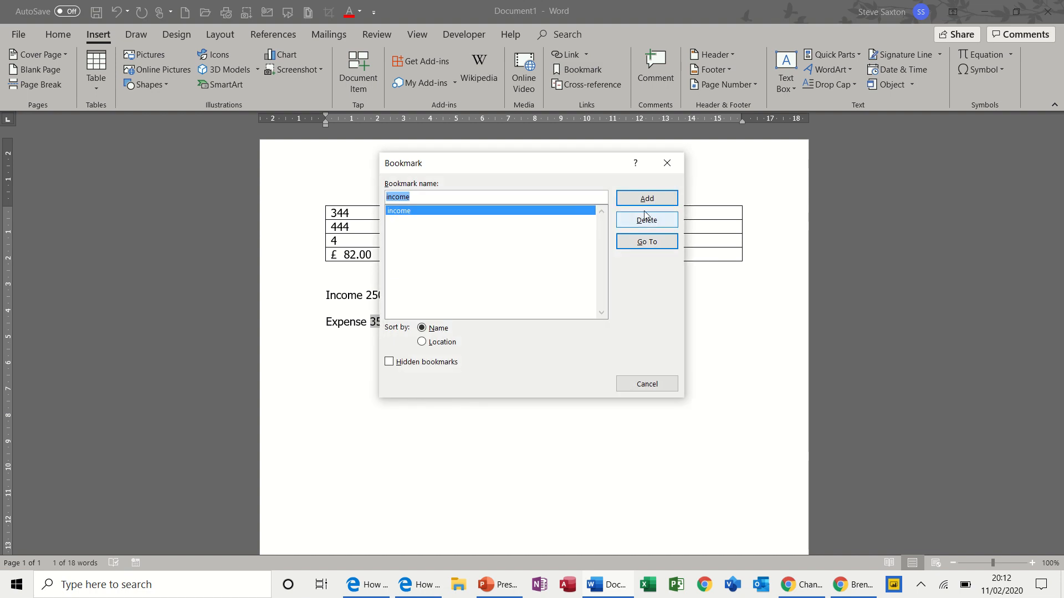
{"action": "type", "text": "expens"}
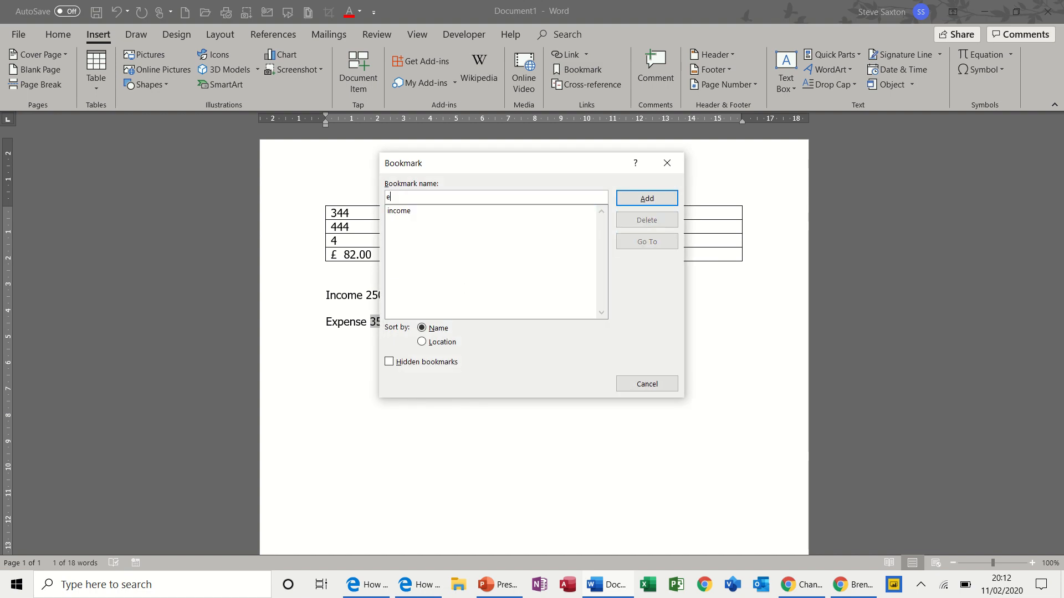
{"action": "type", "text": "e"}
{"action": "left_click", "coordinate": [633, 199]}
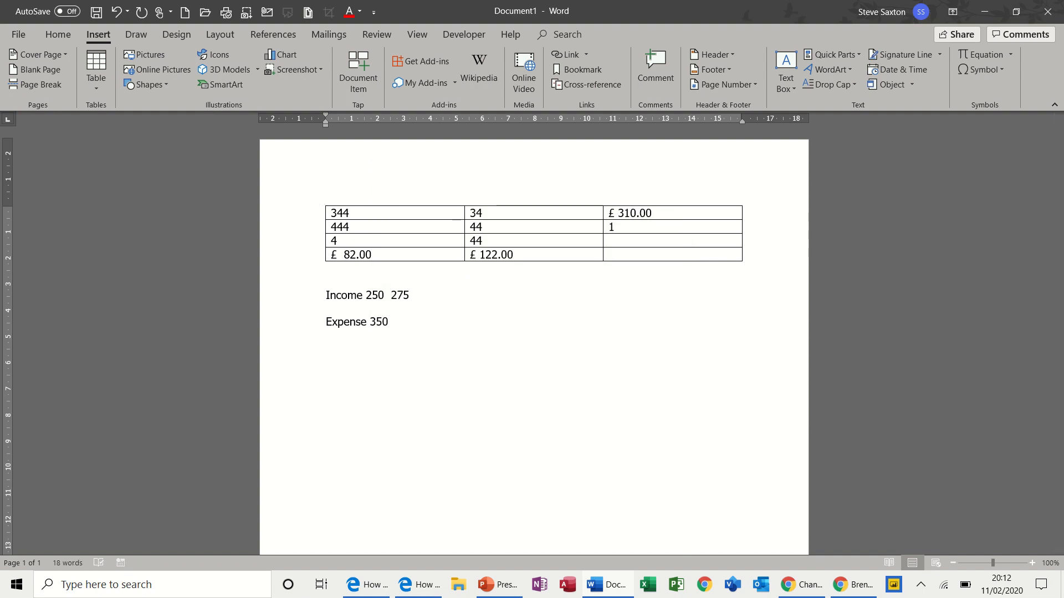
Insert a formula field after the 350 that calculates =expense-income using the two bookmarks.
{"action": "left_click", "coordinate": [860, 52]}
{"action": "left_click", "coordinate": [840, 108]}
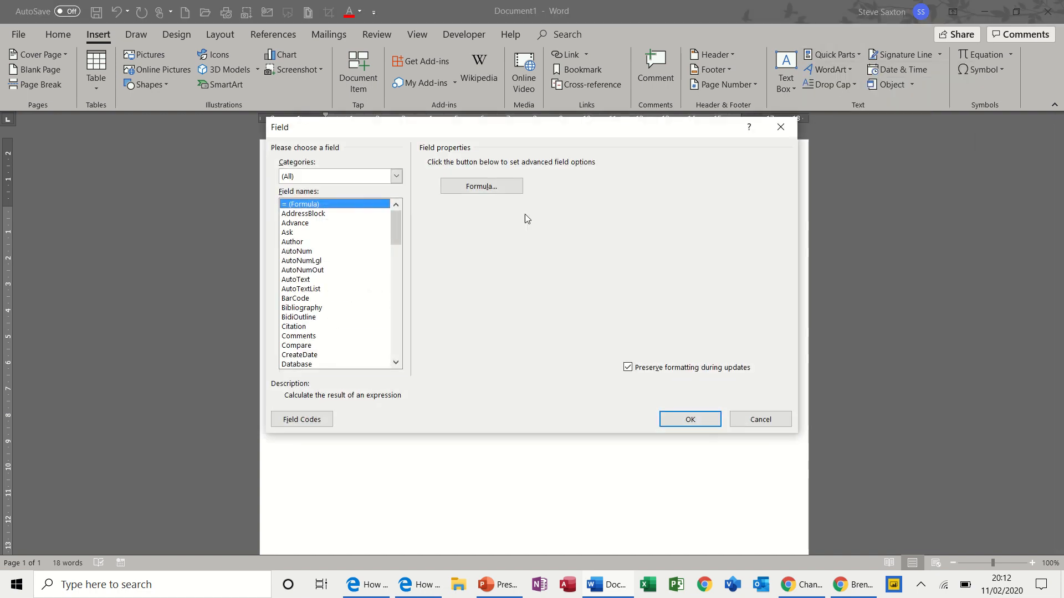
{"action": "left_click", "coordinate": [499, 187]}
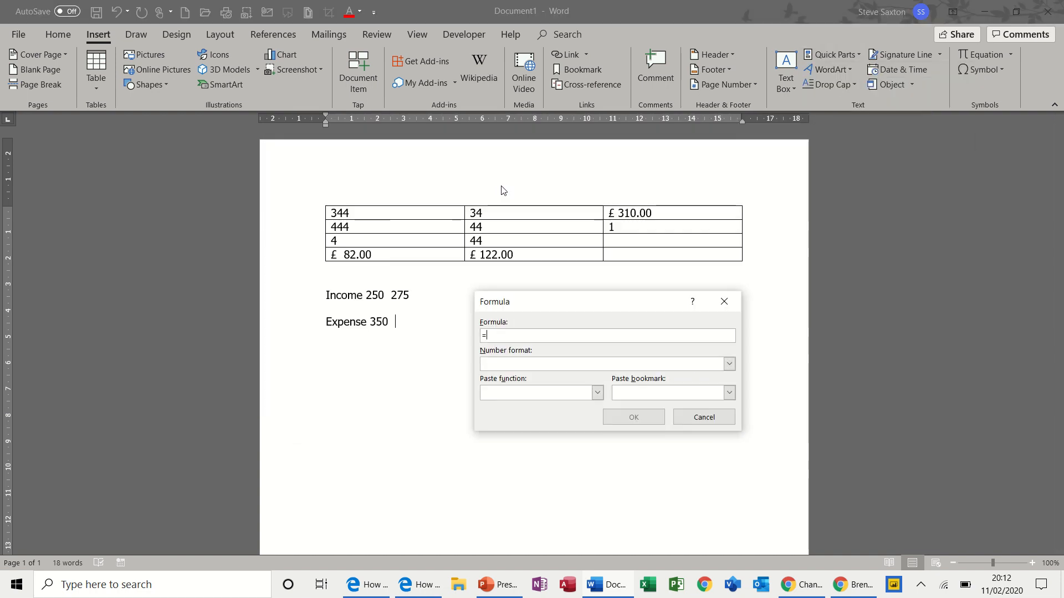
{"action": "left_click", "coordinate": [729, 393]}
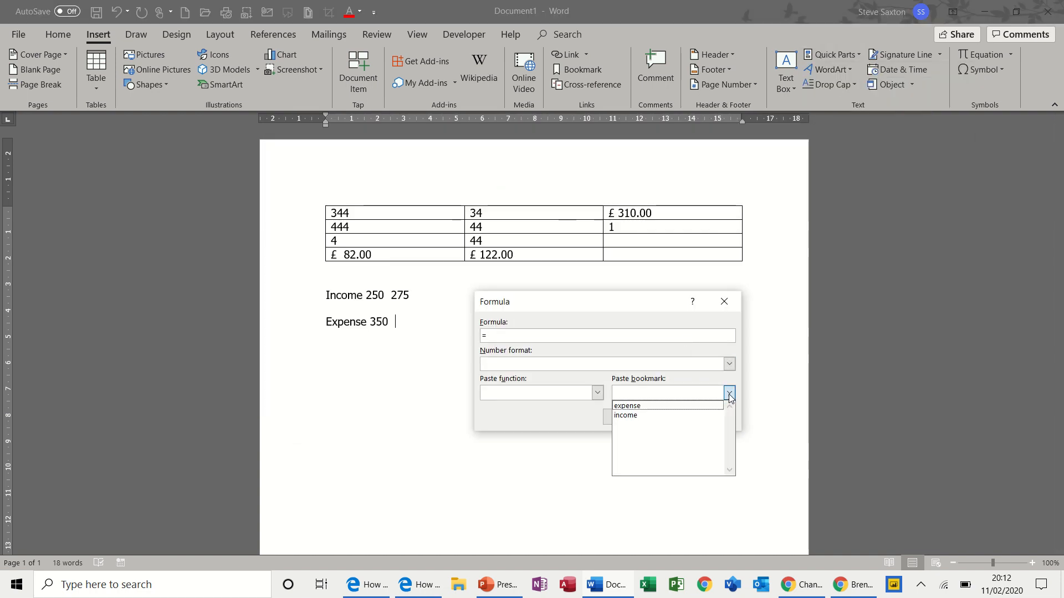
{"action": "left_click", "coordinate": [667, 406]}
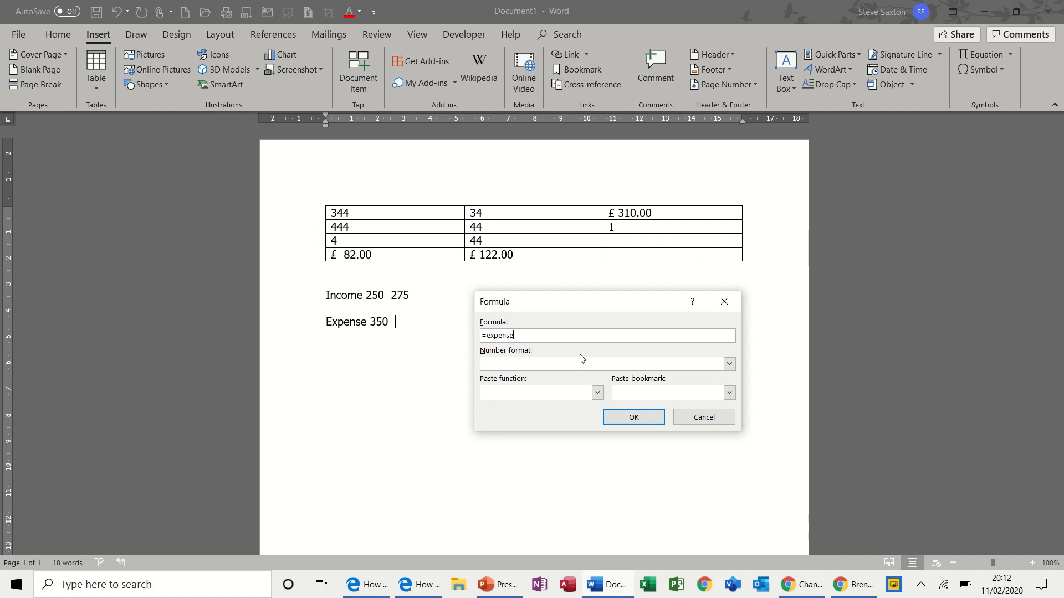
{"action": "type", "text": "-"}
{"action": "left_click", "coordinate": [731, 393]}
{"action": "left_click", "coordinate": [674, 417]}
{"action": "left_click", "coordinate": [638, 418]}
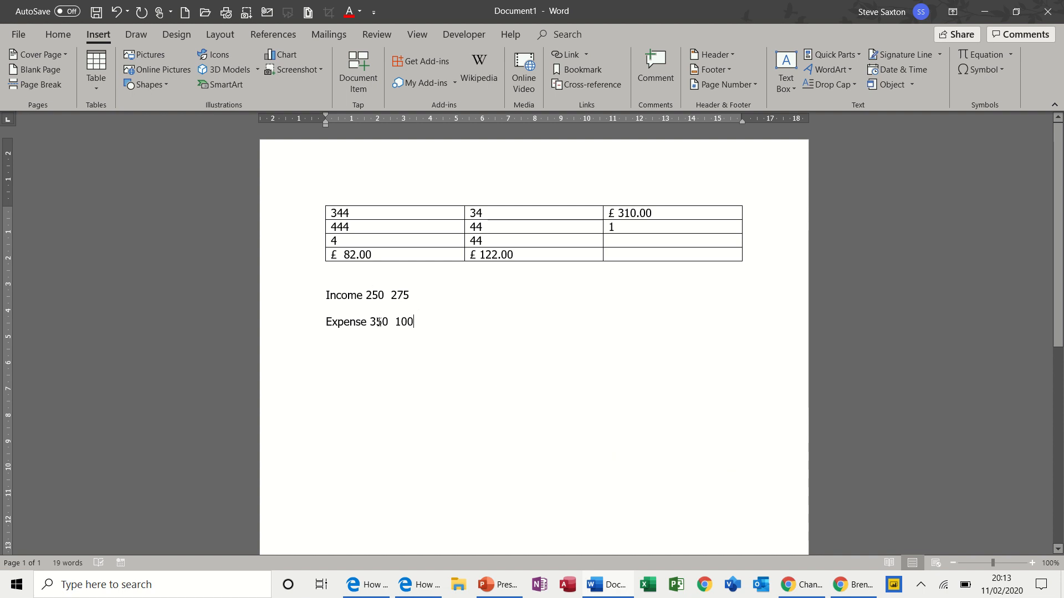
Set the bookmarked income number to 450 and update the formula field in the Expense line.
{"action": "double_click", "coordinate": [398, 322]}
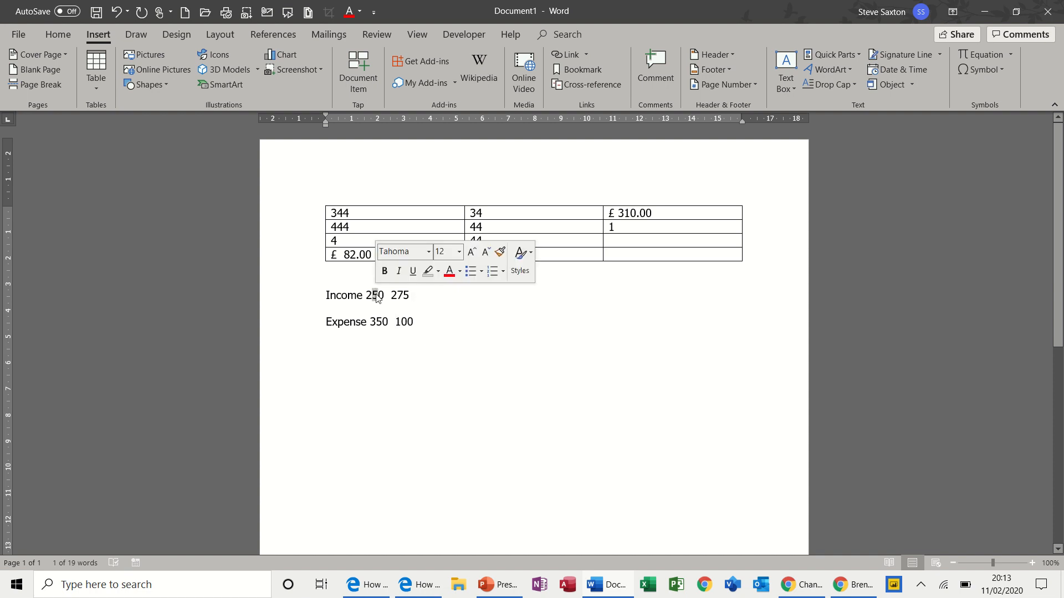
{"action": "left_click", "coordinate": [371, 295]}
{"action": "left_click_drag", "start_coordinate": [371, 294], "coordinate": [366, 295]}
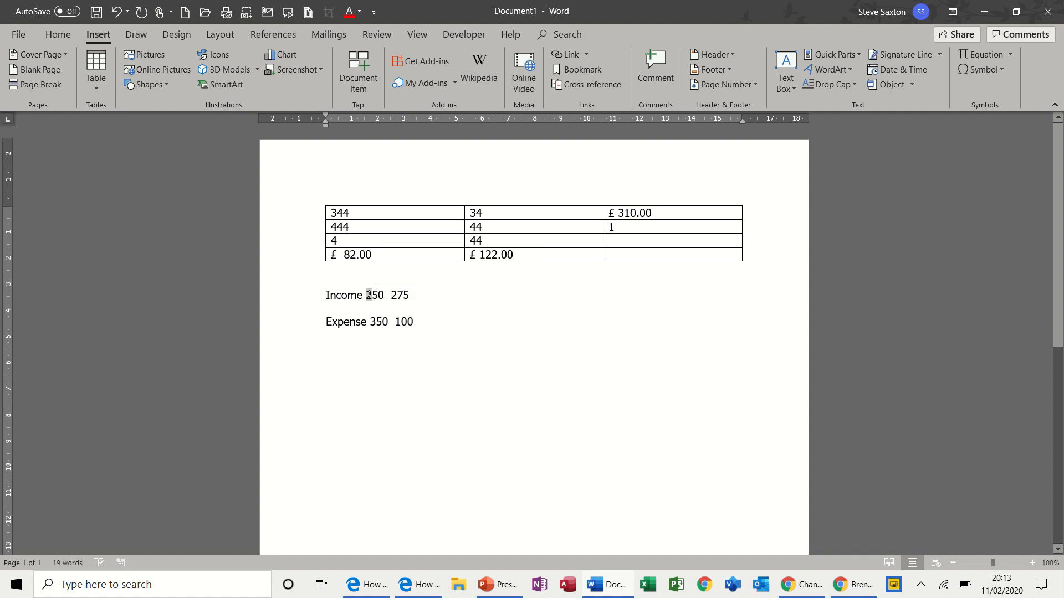
{"action": "type", "text": "4"}
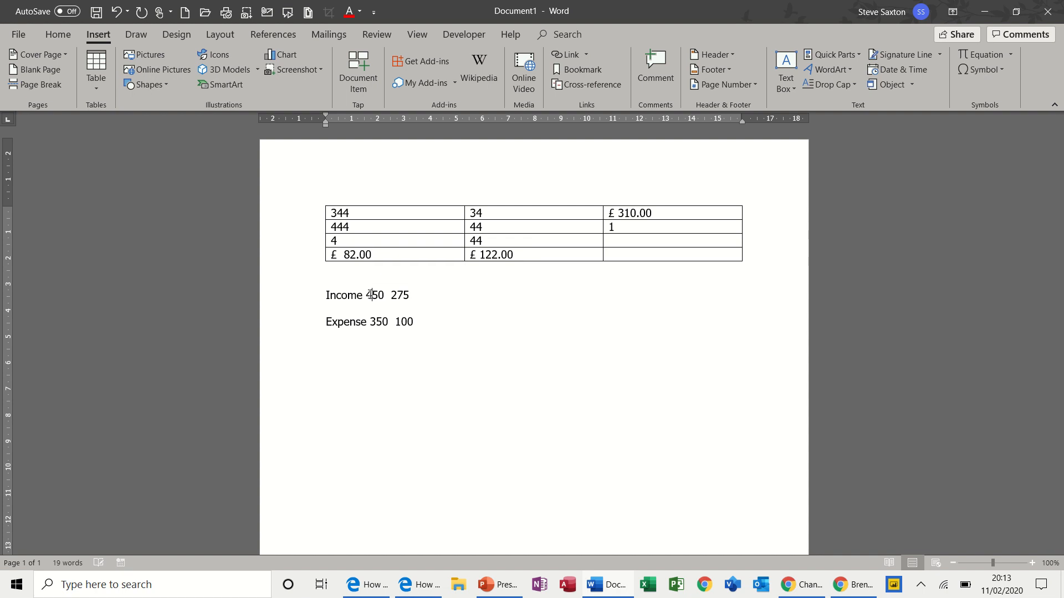
{"action": "double_click", "coordinate": [408, 323]}
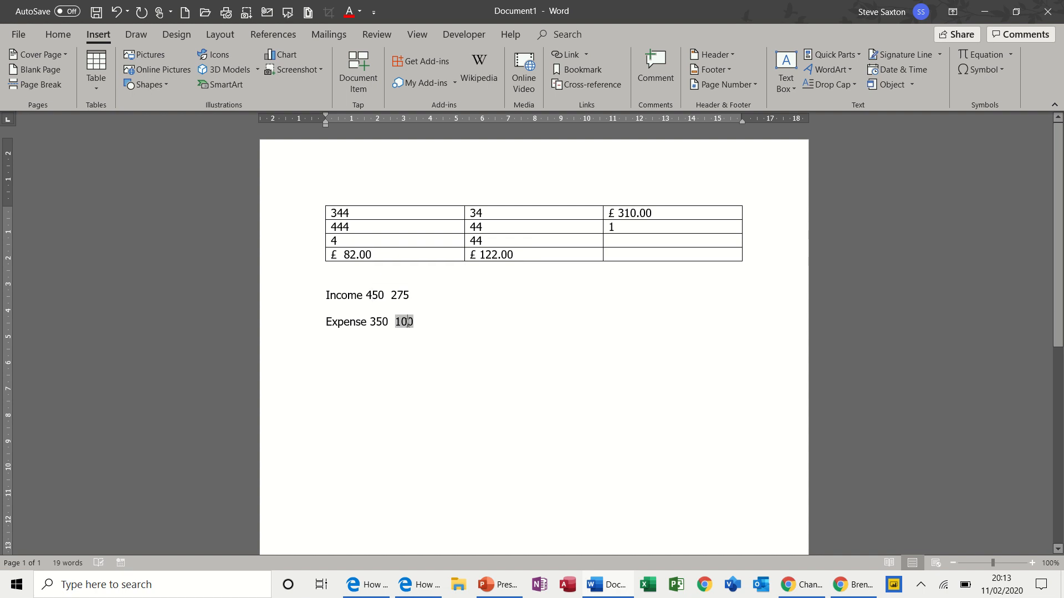
{"action": "type", "text": "-100"}
{"action": "left_click_drag", "start_coordinate": [417, 324], "coordinate": [451, 320]}
Set the bookmarked income number back to 250 and update the Expense line's formula field.
{"action": "left_click", "coordinate": [368, 293]}
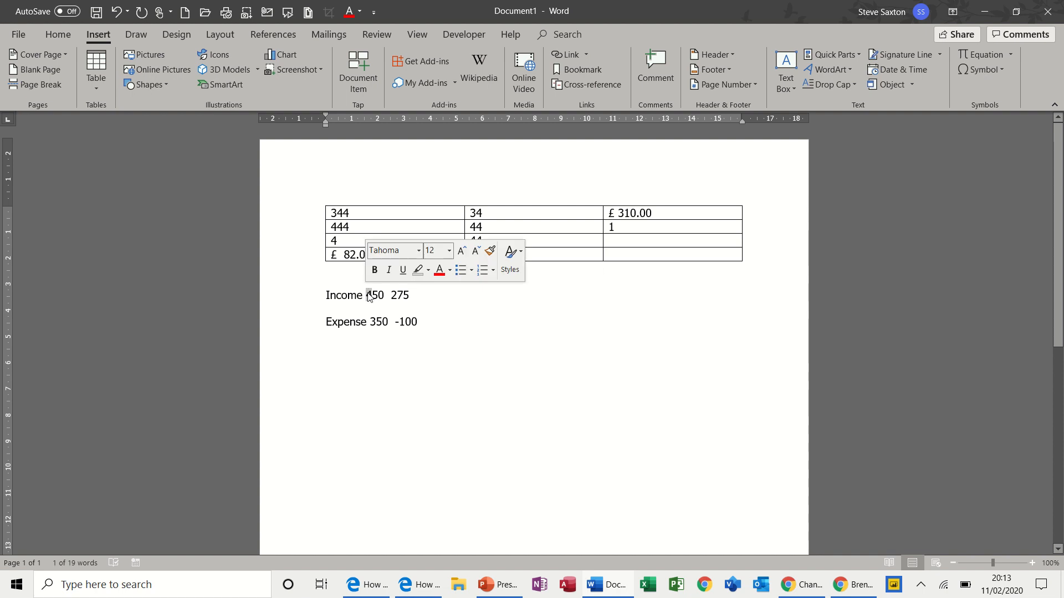
{"action": "type", "text": "2"}
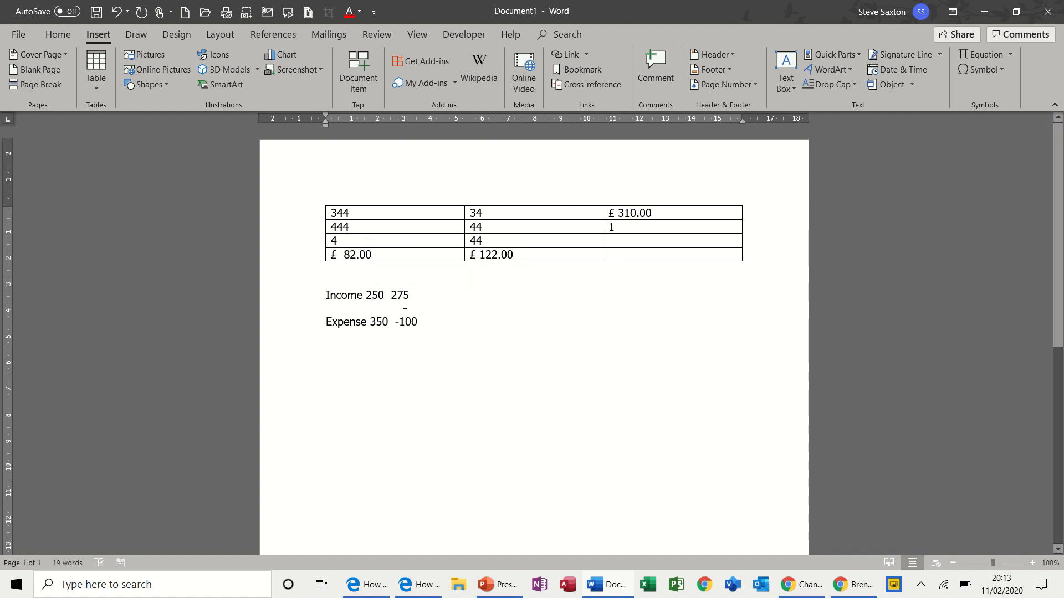
{"action": "double_click", "coordinate": [407, 322]}
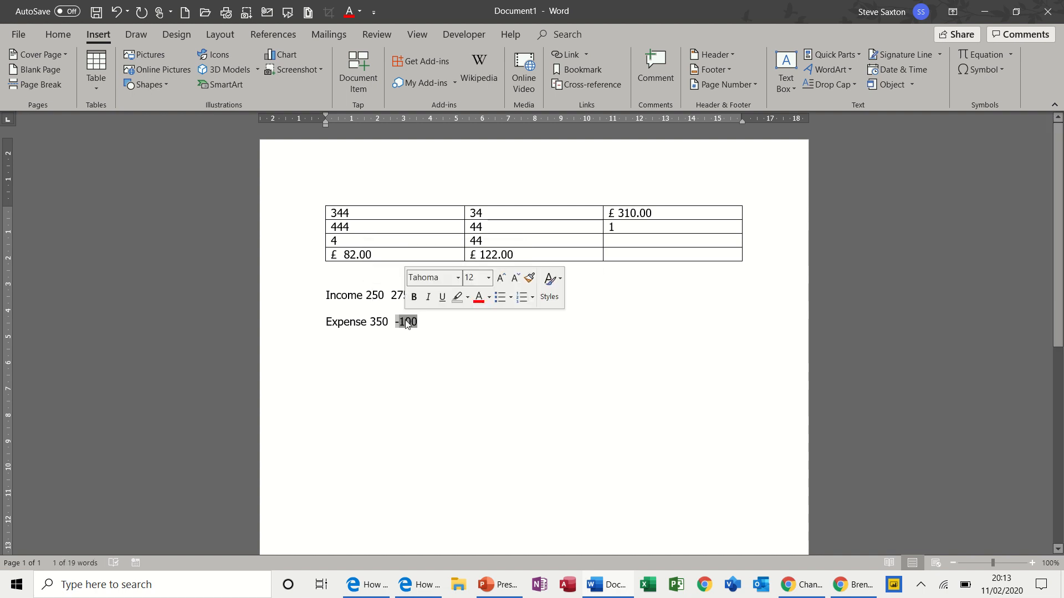
{"action": "type", "text": "100"}
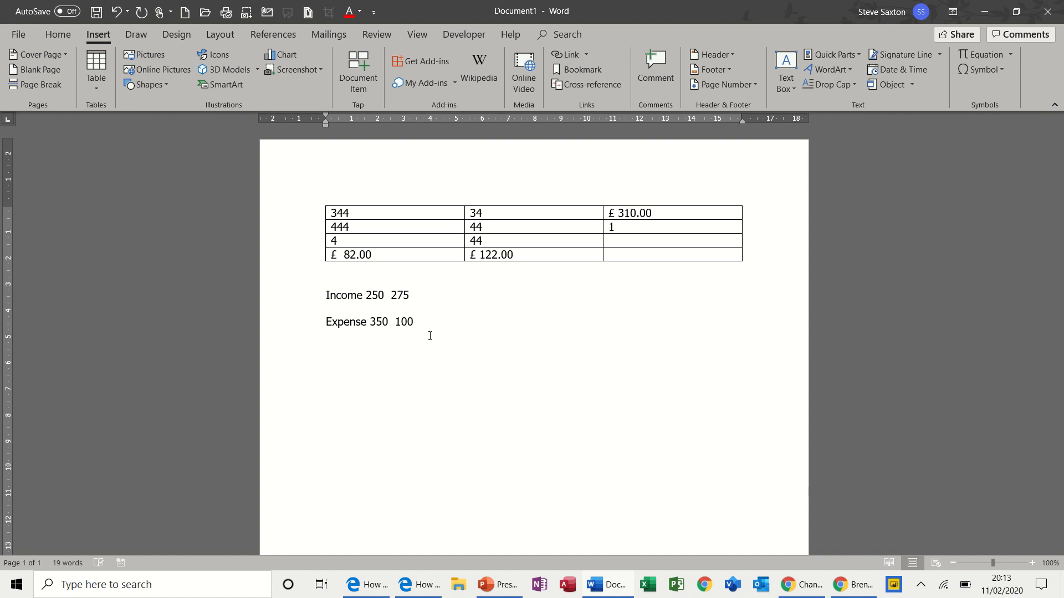
{"action": "left_click", "coordinate": [852, 58]}
{"action": "left_click", "coordinate": [832, 106]}
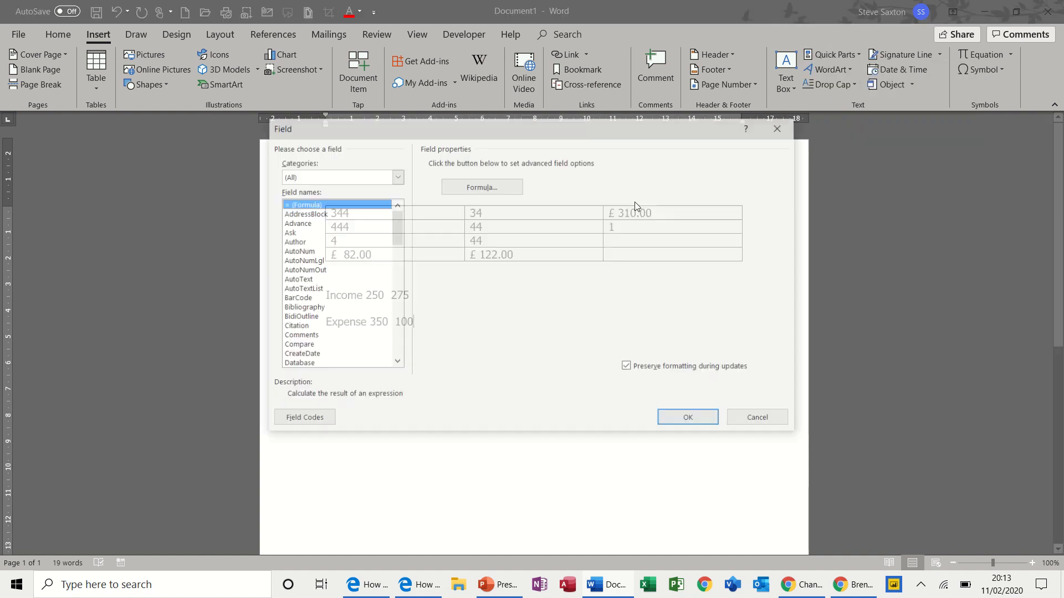
{"action": "left_click", "coordinate": [486, 189]}
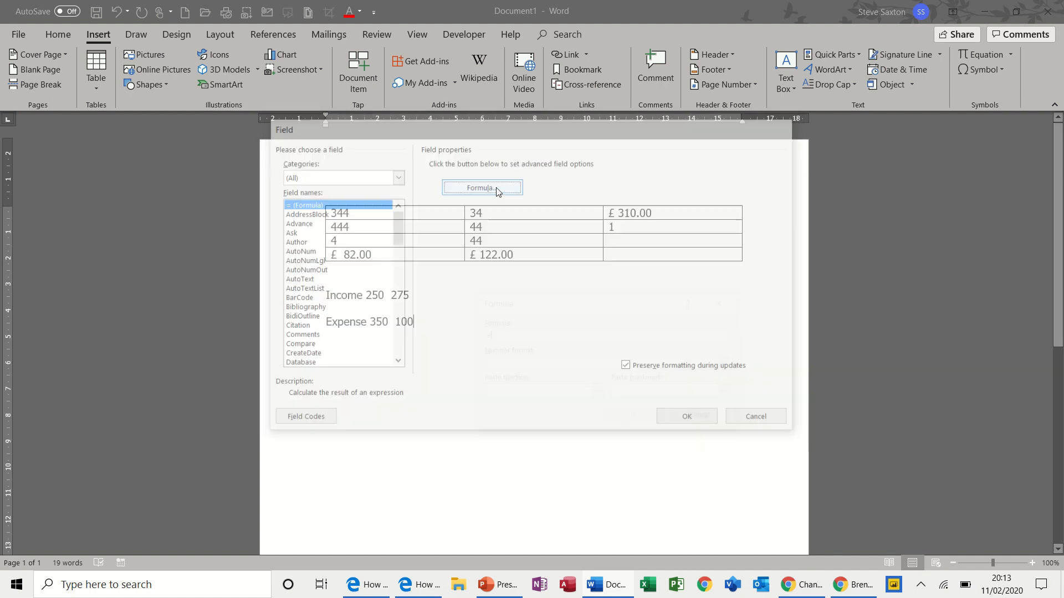
{"action": "left_click_drag", "start_coordinate": [606, 303], "coordinate": [591, 326]}
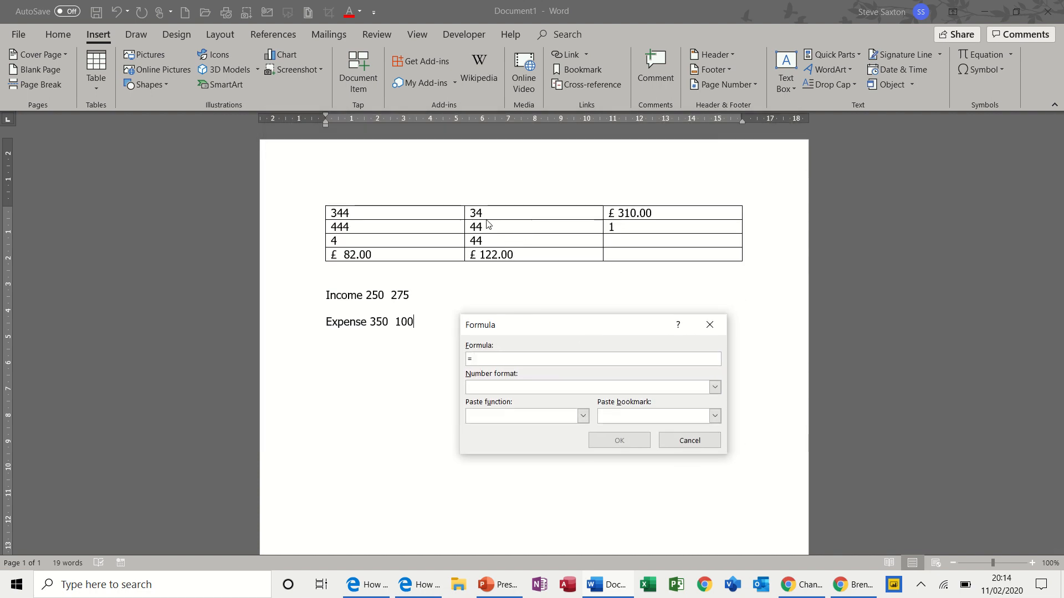
{"action": "left_click", "coordinate": [690, 442]}
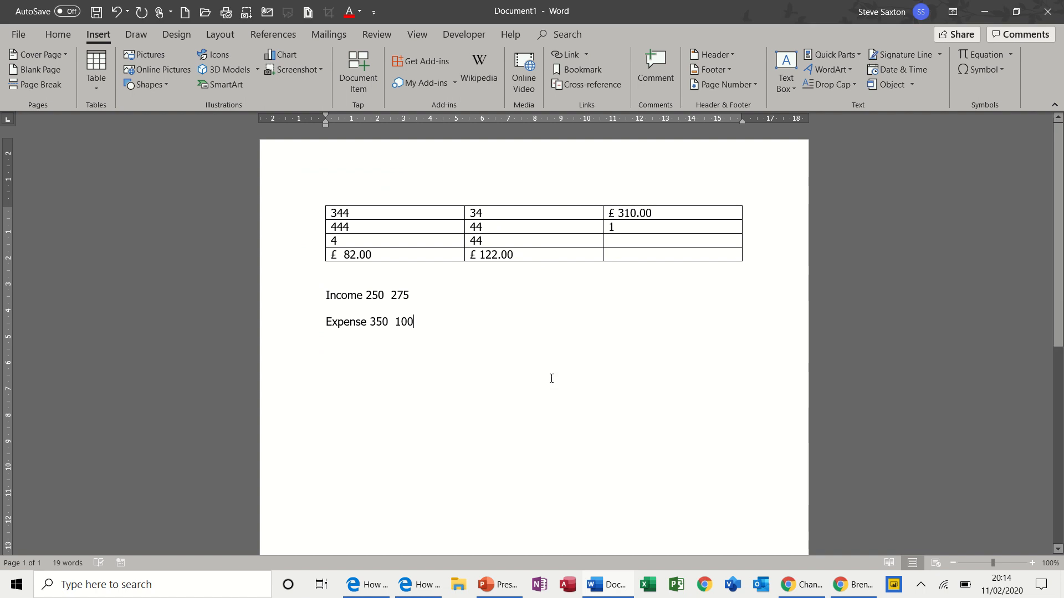